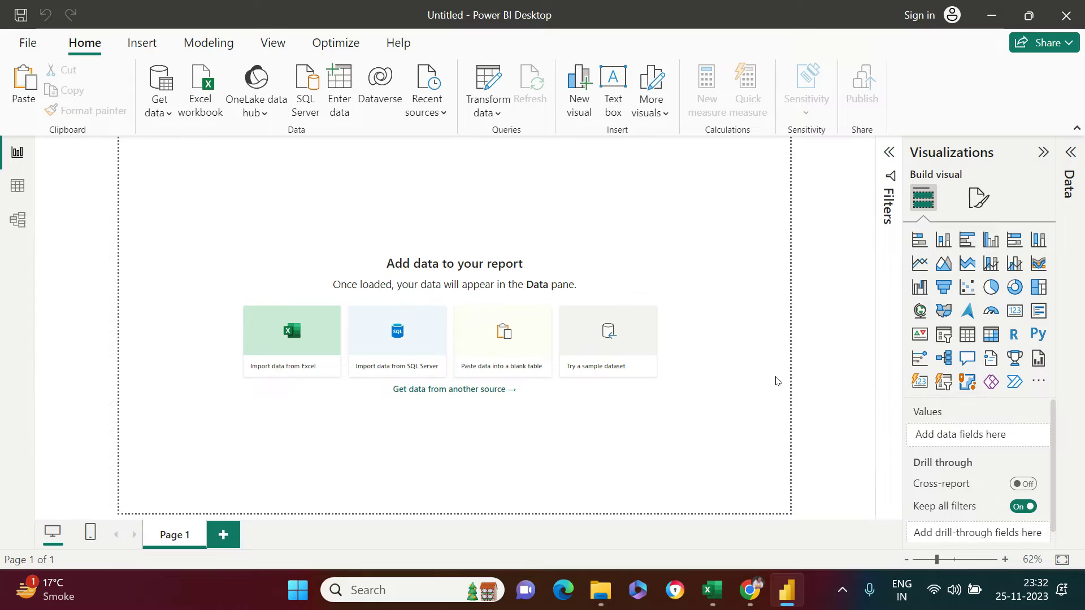
Import the Data sheet from test_data.xlsx into the Power Query Editor via Transform Data
click(214, 108)
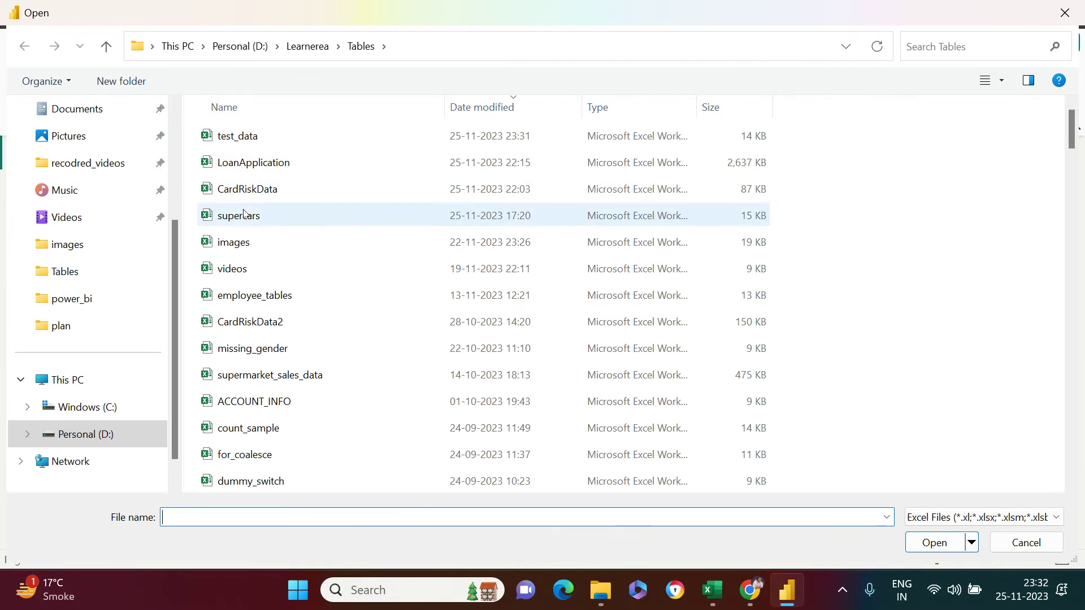
key(Escape)
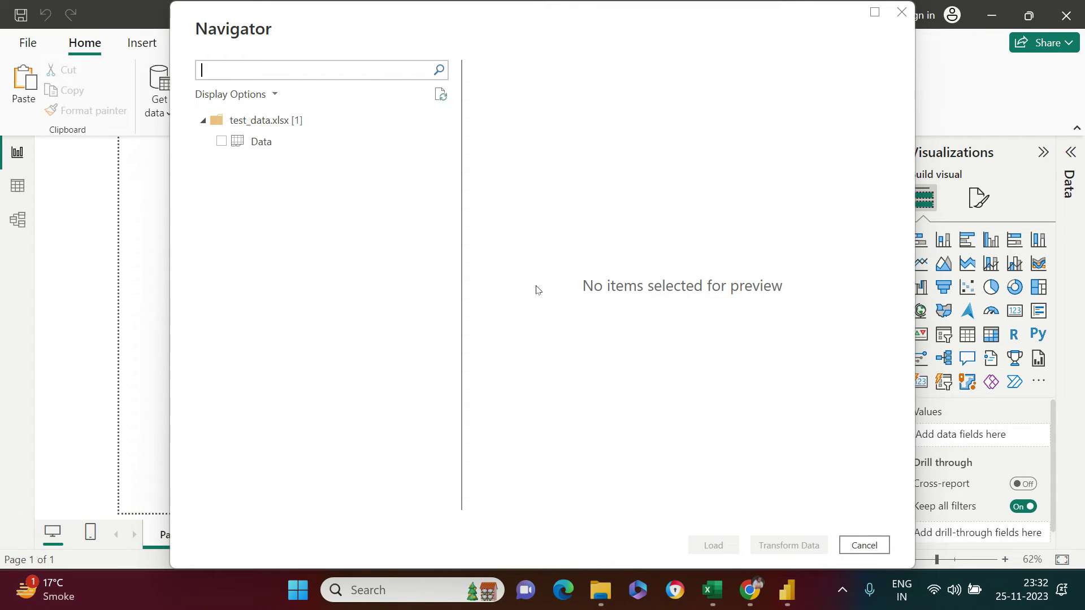
click(221, 141)
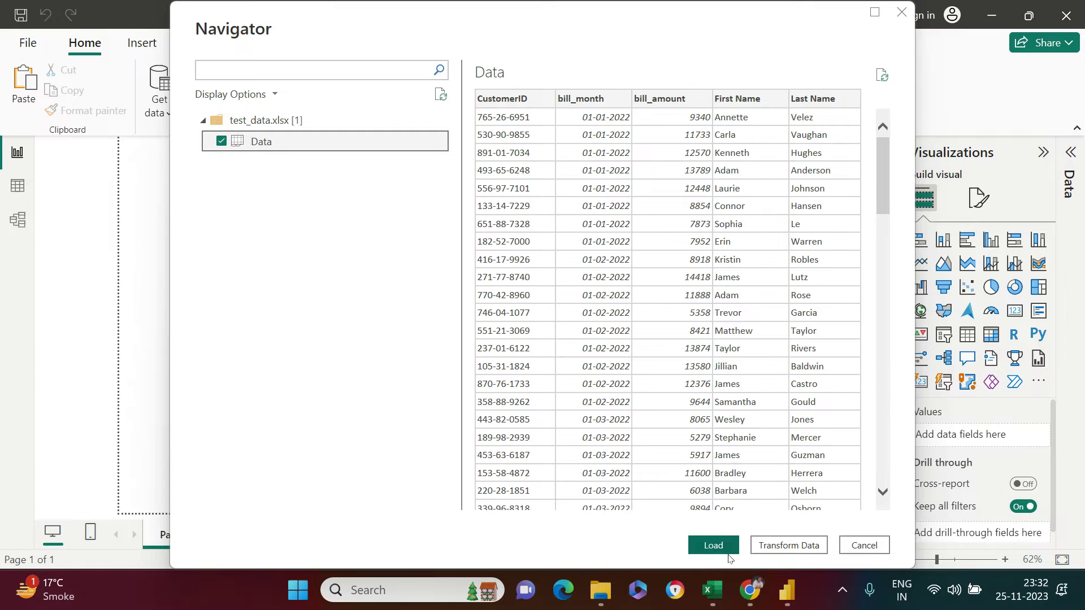
click(812, 546)
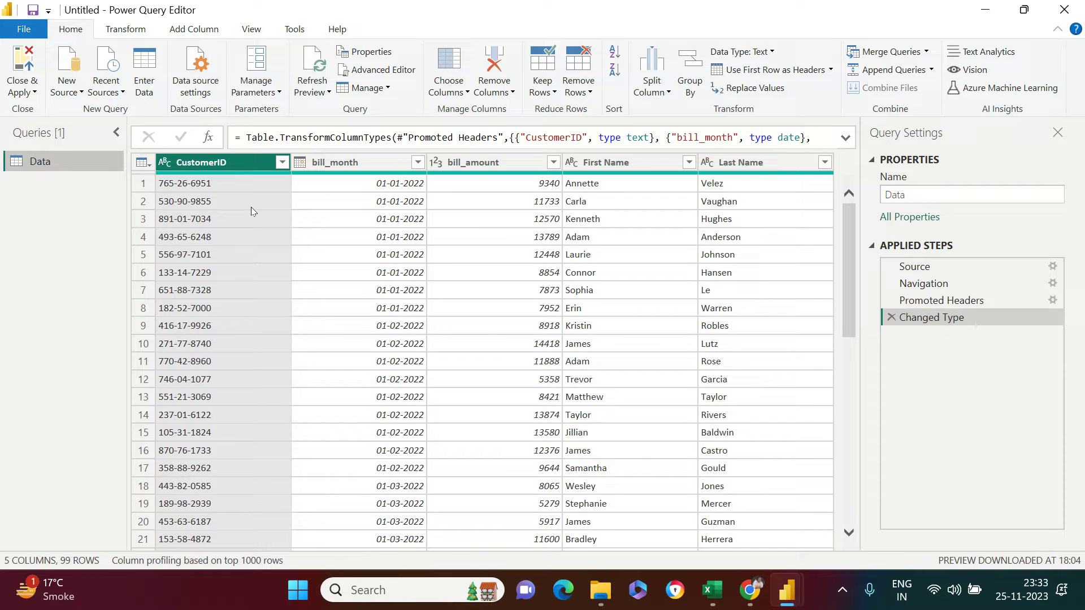
Show the Add Column ribbon tools for the Data query
click(179, 28)
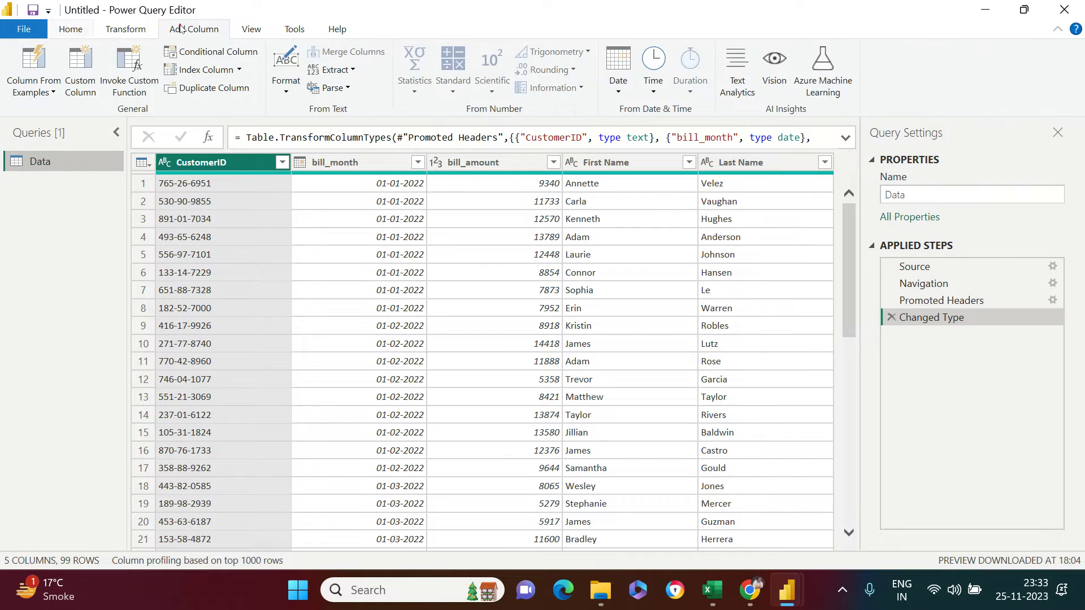
Create a custom column checkLength with the formula Text.Length([CustomerID])
click(83, 87)
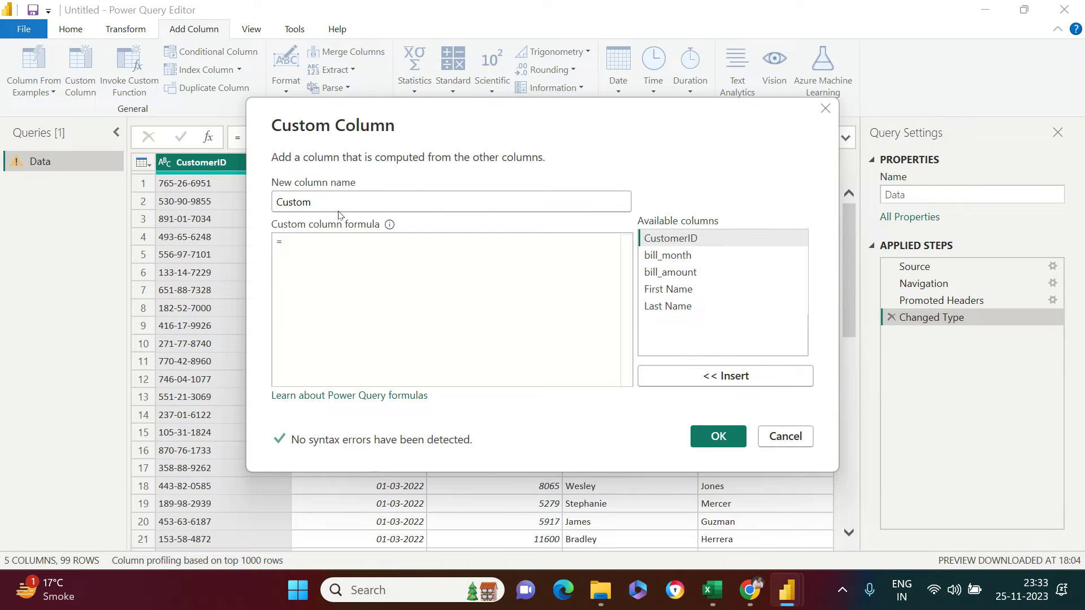
double_click(339, 205)
text(check)
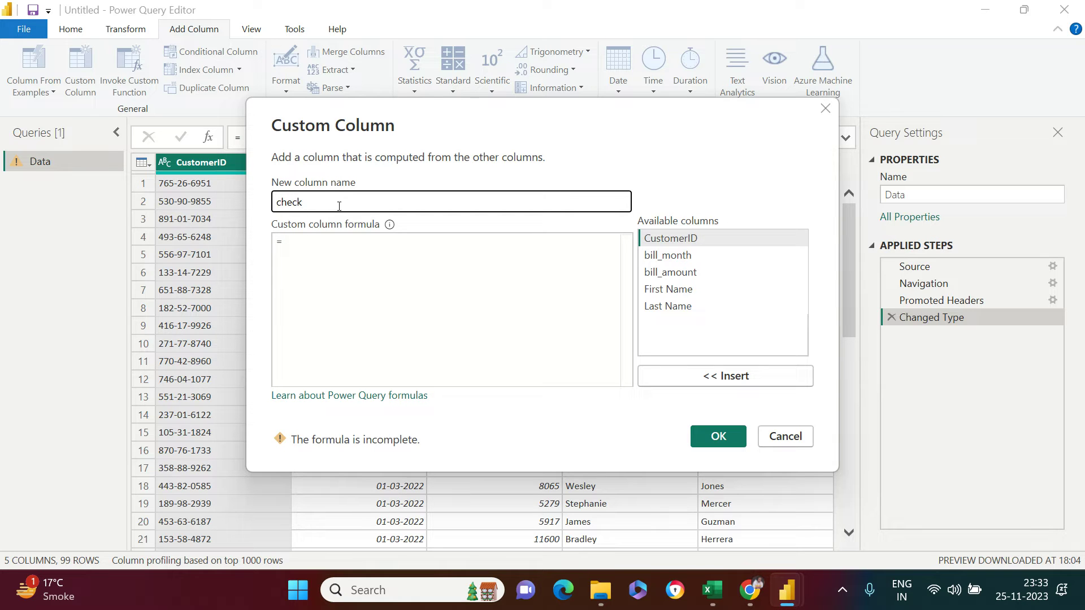
text(Length)
click(324, 240)
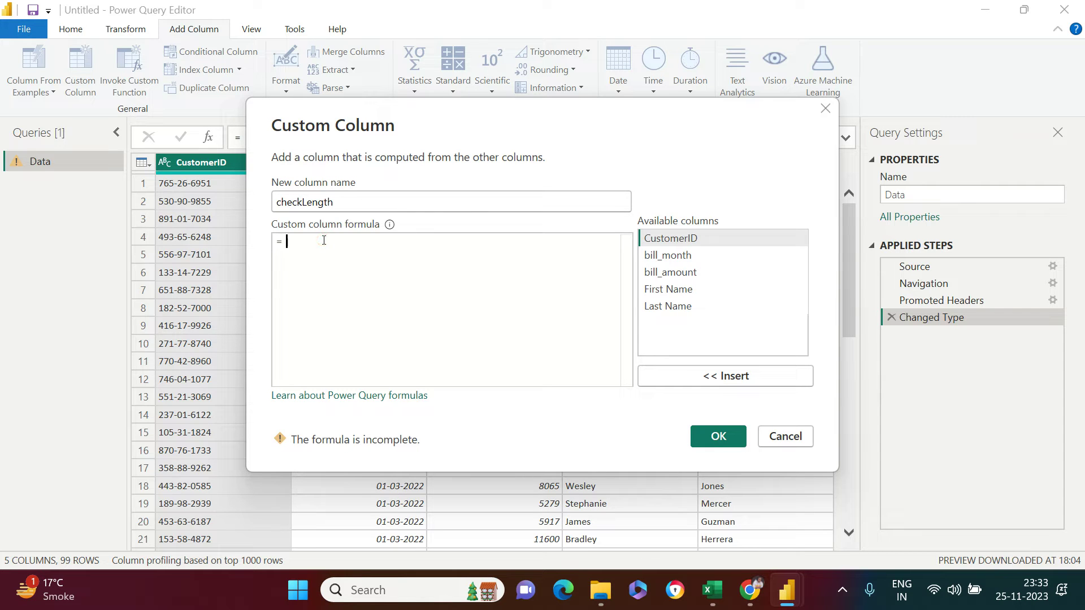
text(len)
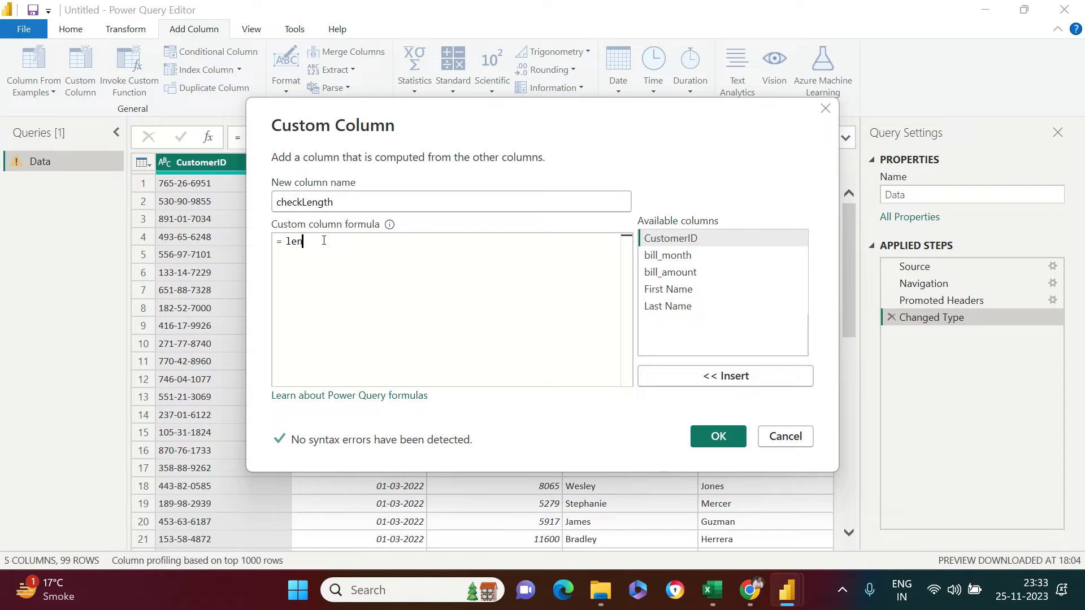
text(gth)
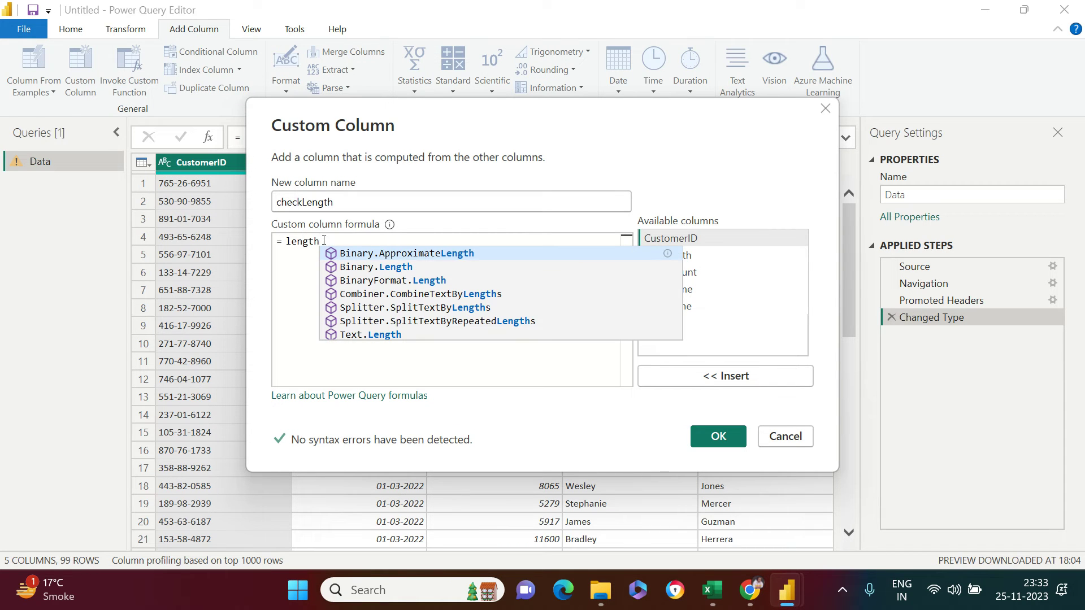
click(354, 335)
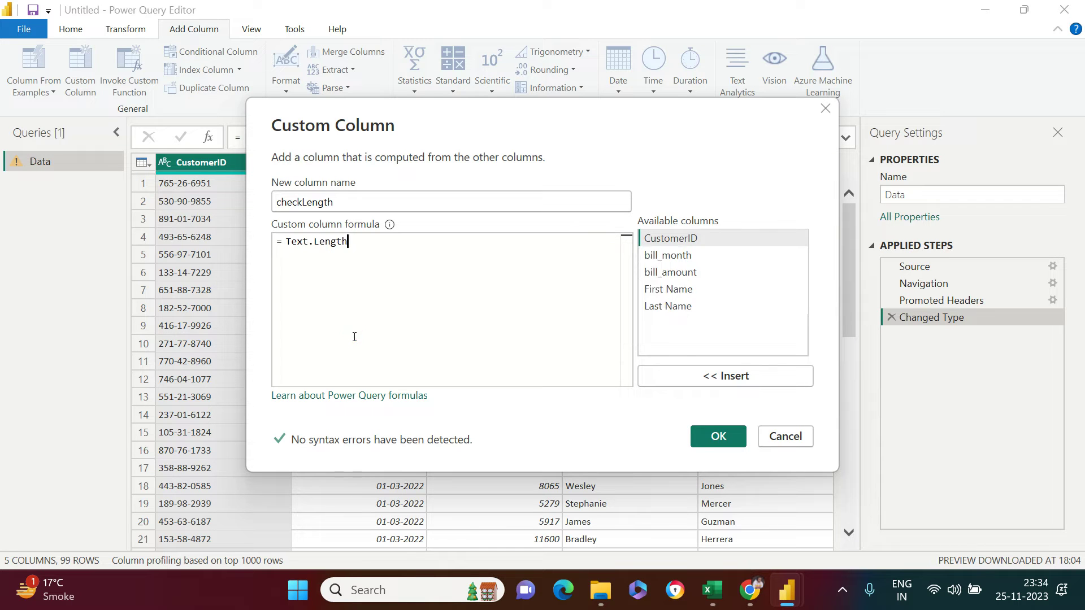
text(()
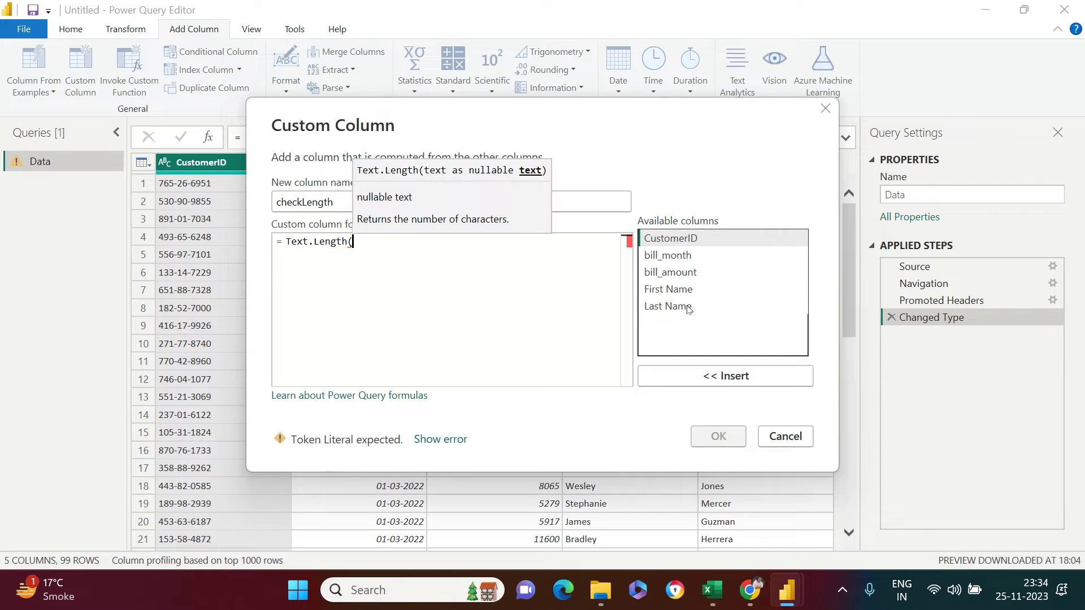
double_click(686, 239)
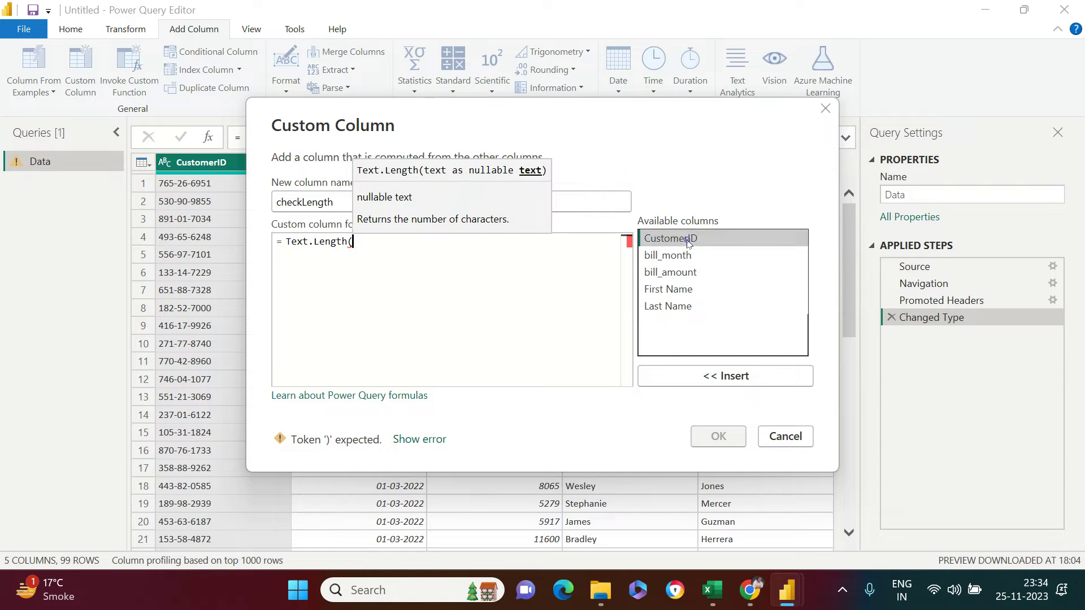
text())
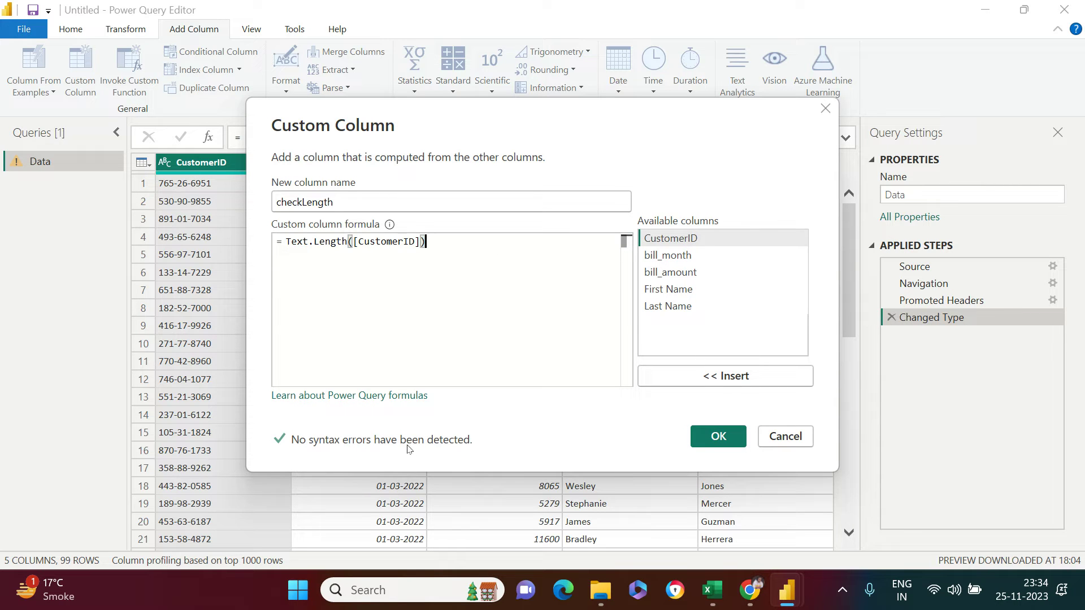
click(719, 436)
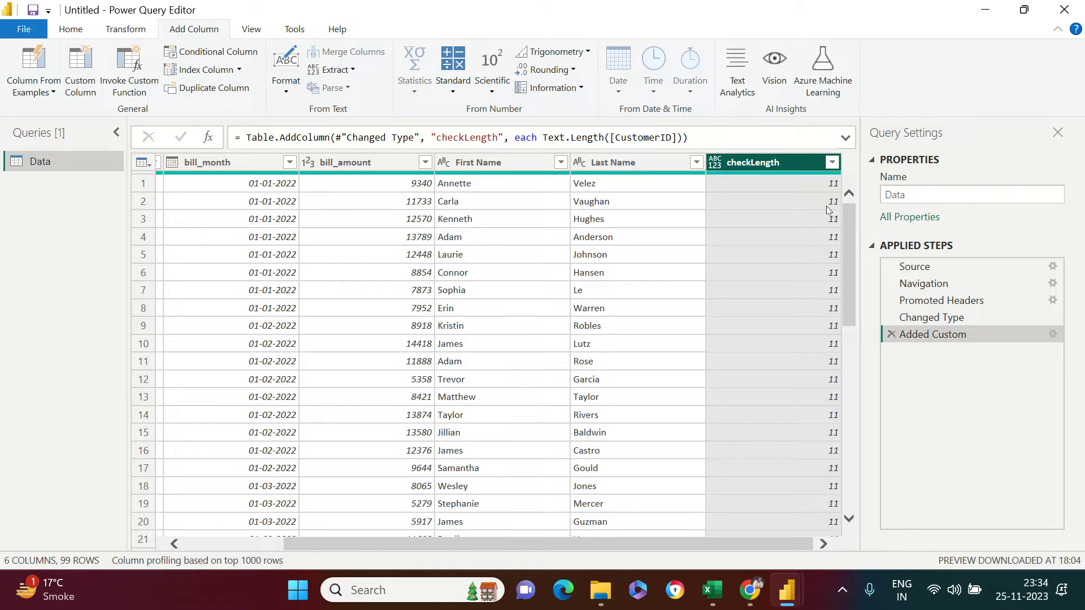
Check the checkLength filter values, confirming all are 11, without applying a filter
click(832, 162)
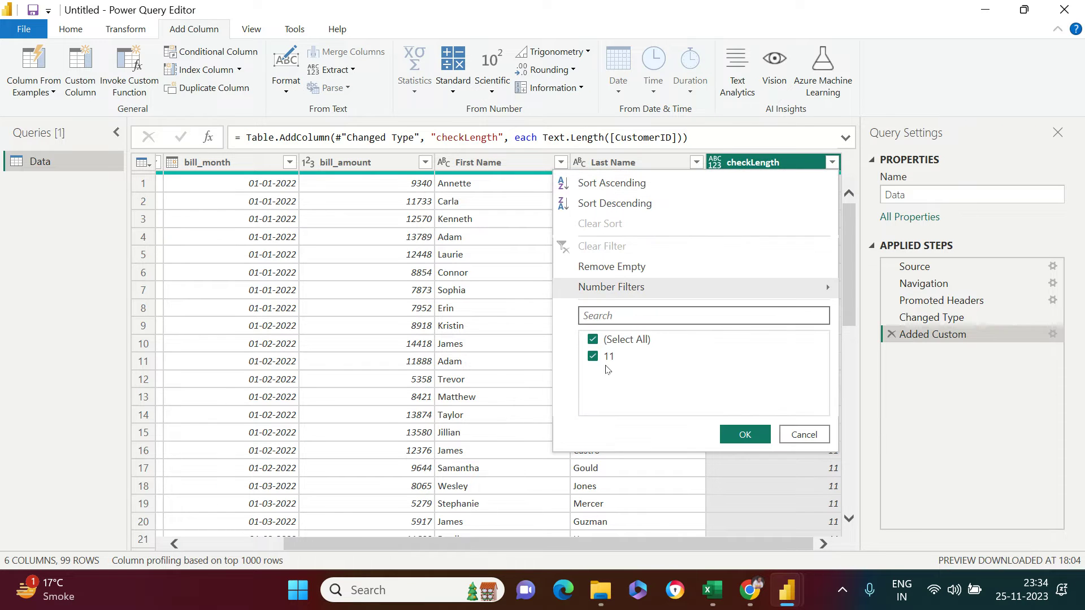
click(812, 436)
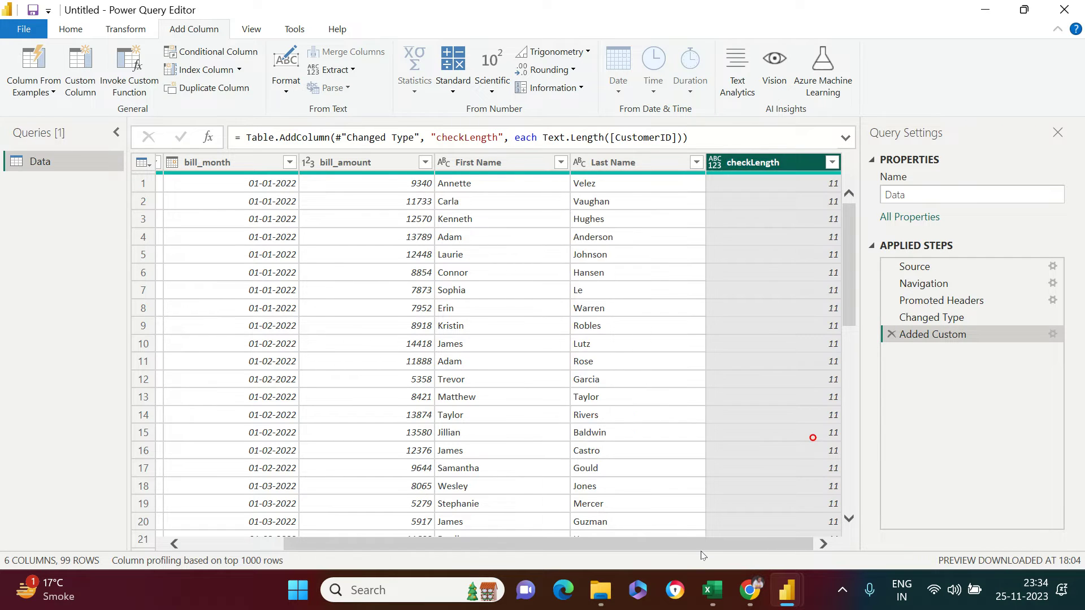
drag(701, 545, 602, 546)
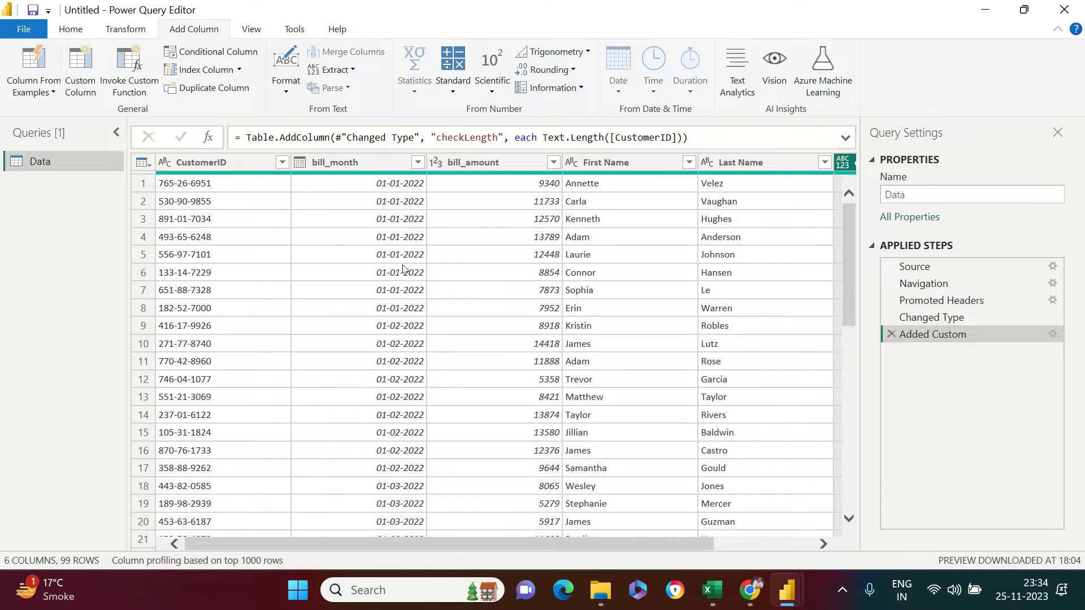
Select the bill_month column in the Data table
drag(424, 167, 455, 235)
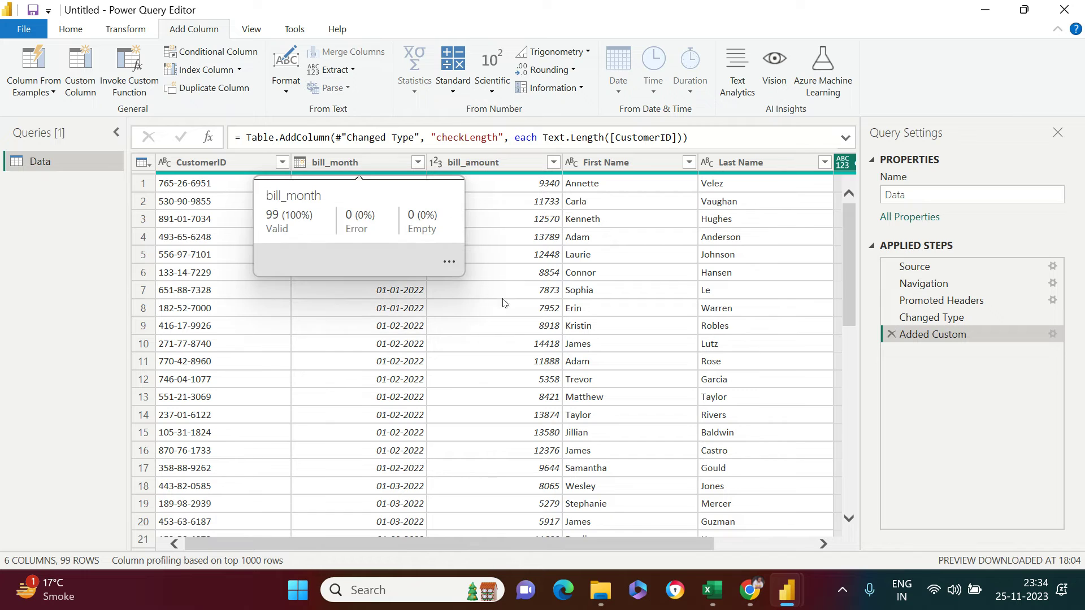
click(544, 237)
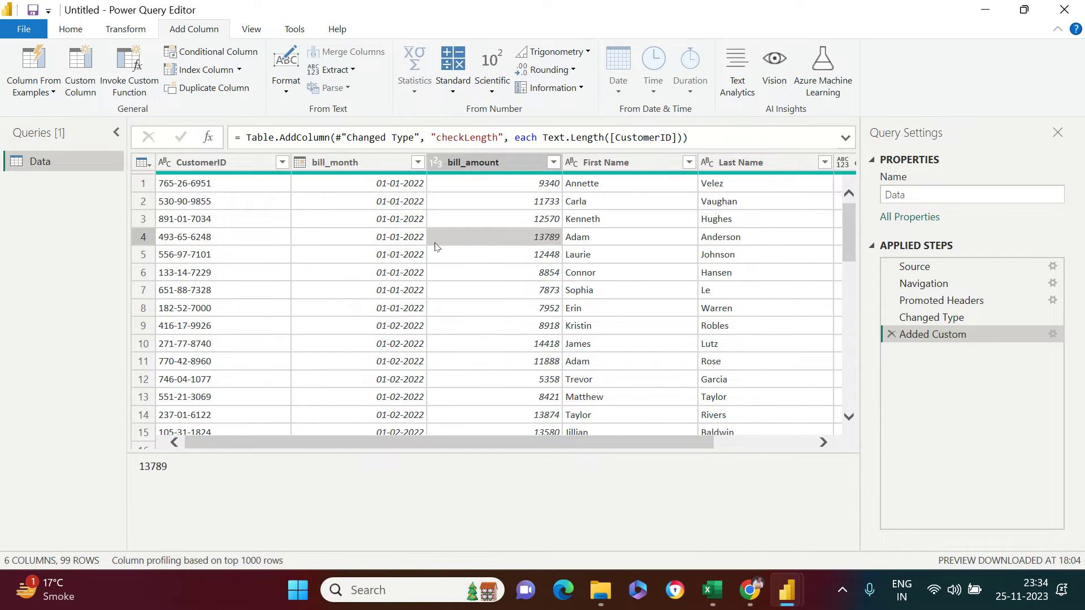
click(394, 163)
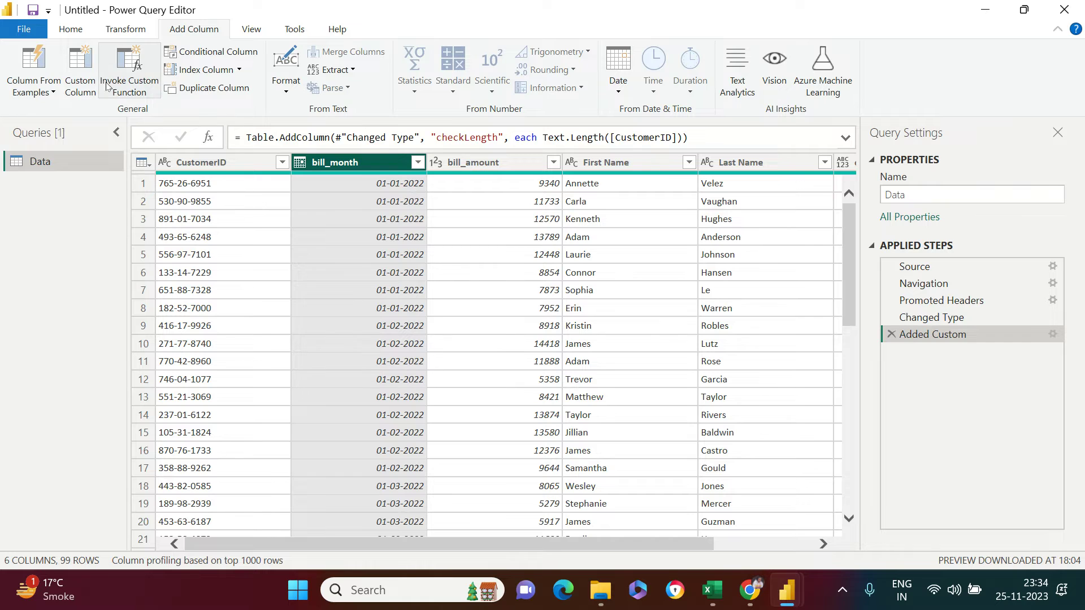
Start another custom column and name it BillYear
click(81, 82)
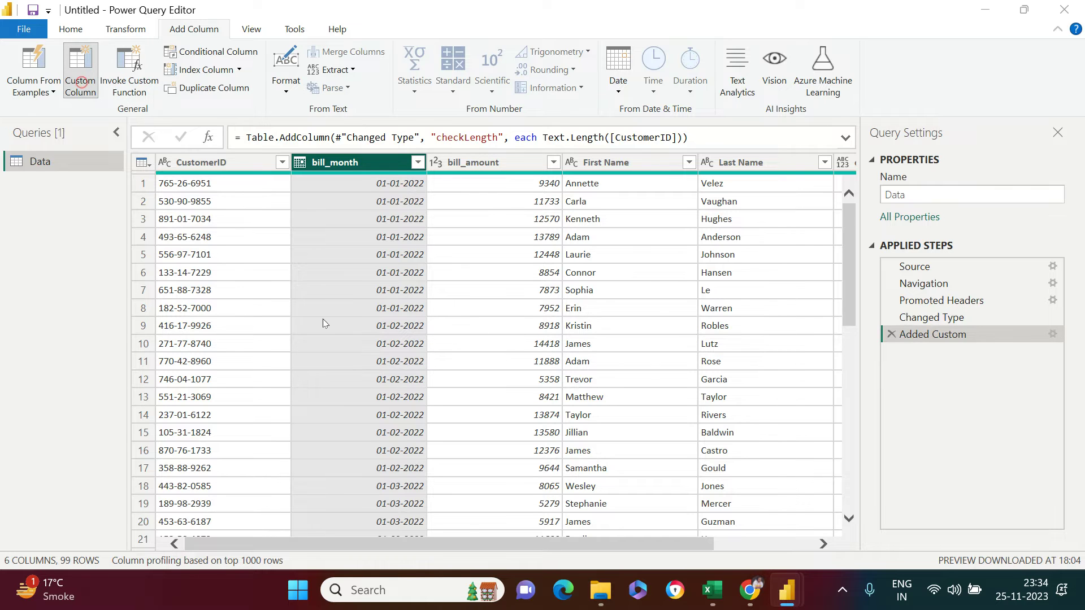
double_click(353, 201)
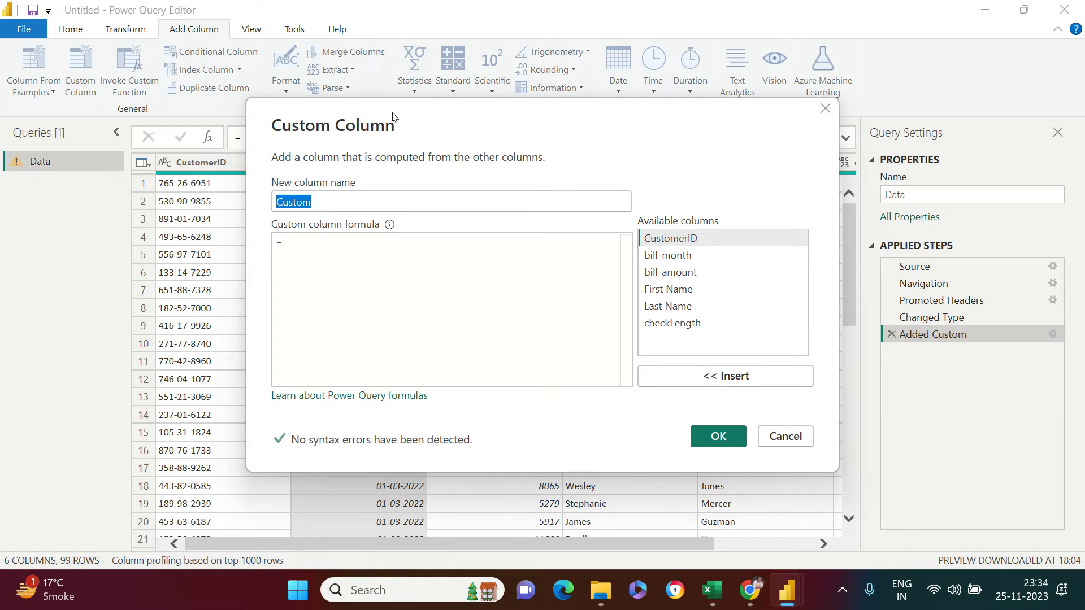
drag(393, 116, 420, 99)
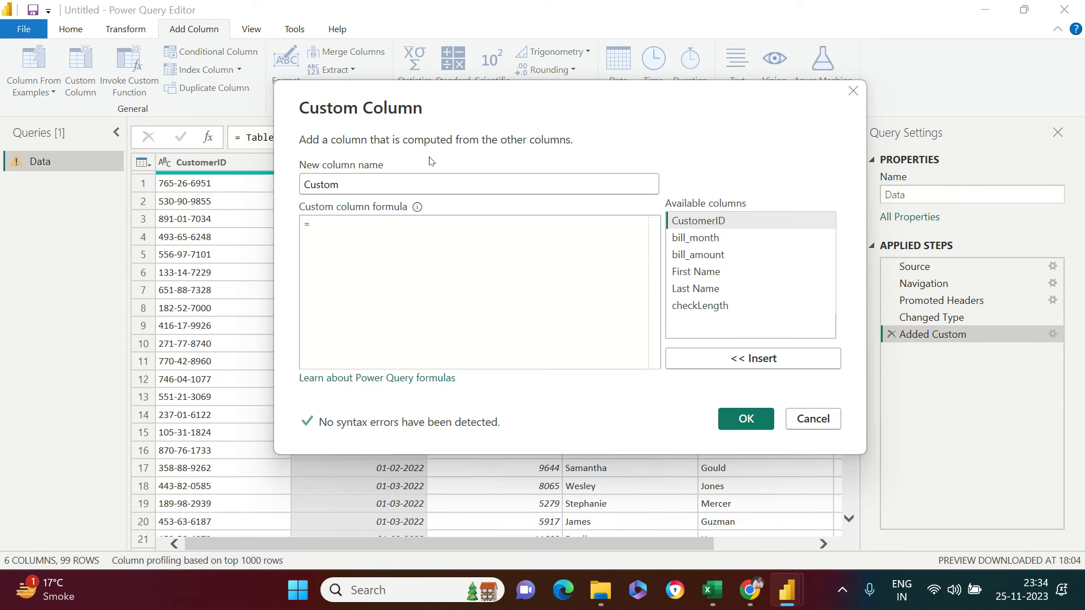
double_click(459, 190)
key(BackSpace)
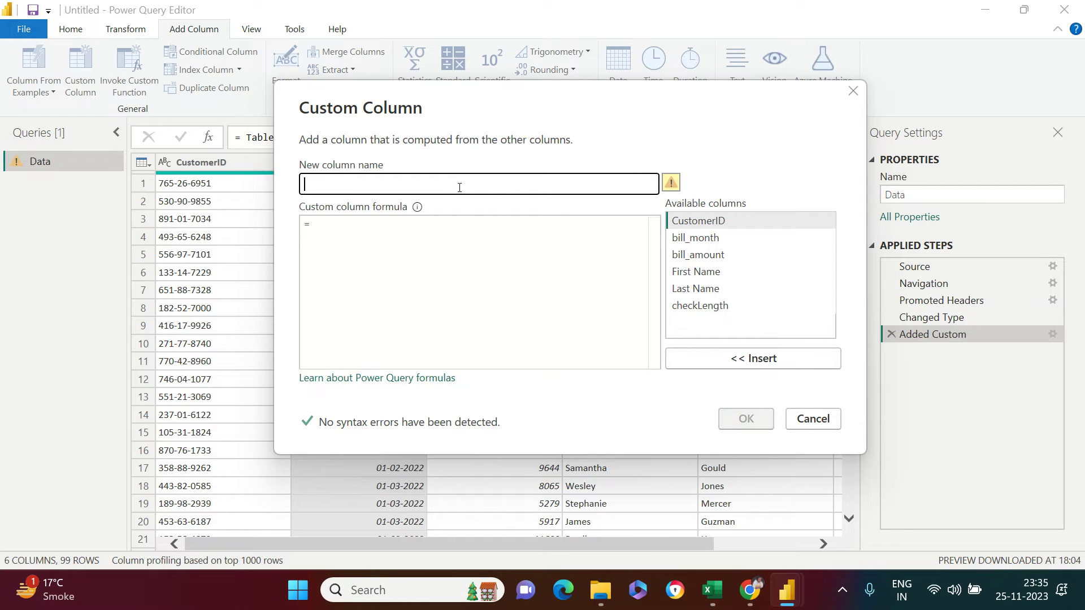
text(BillYear)
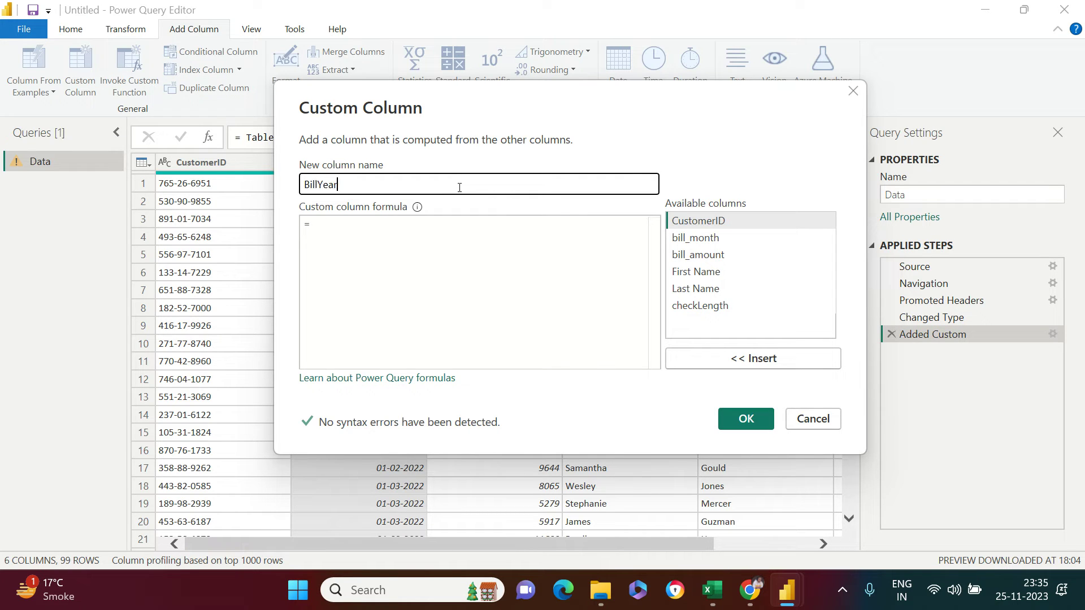
Give BillYear the formula Date.Year([bill_month]) and create the column
click(363, 226)
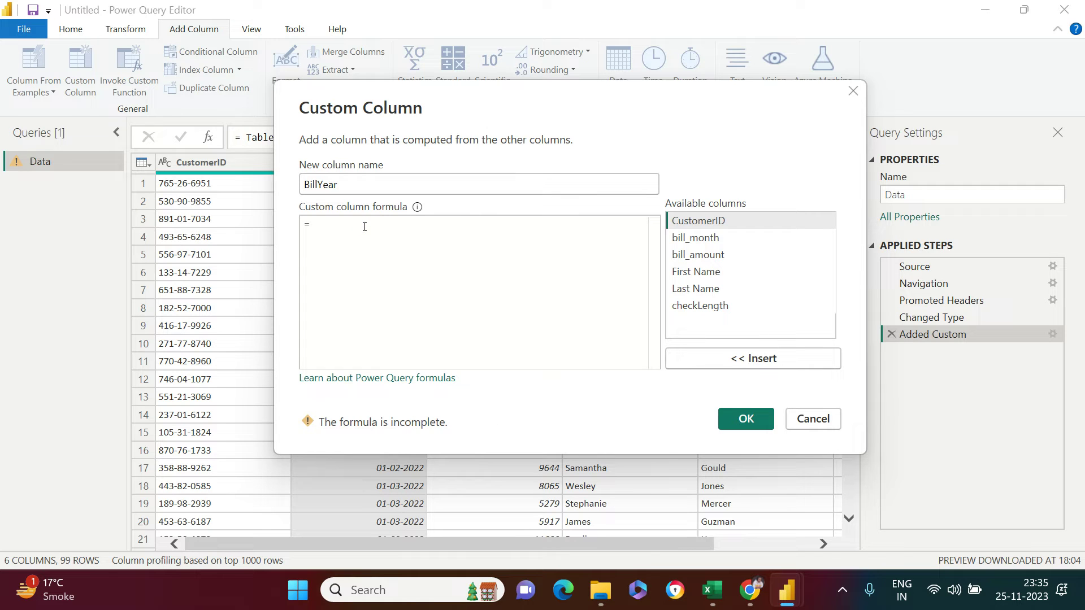
text(year)
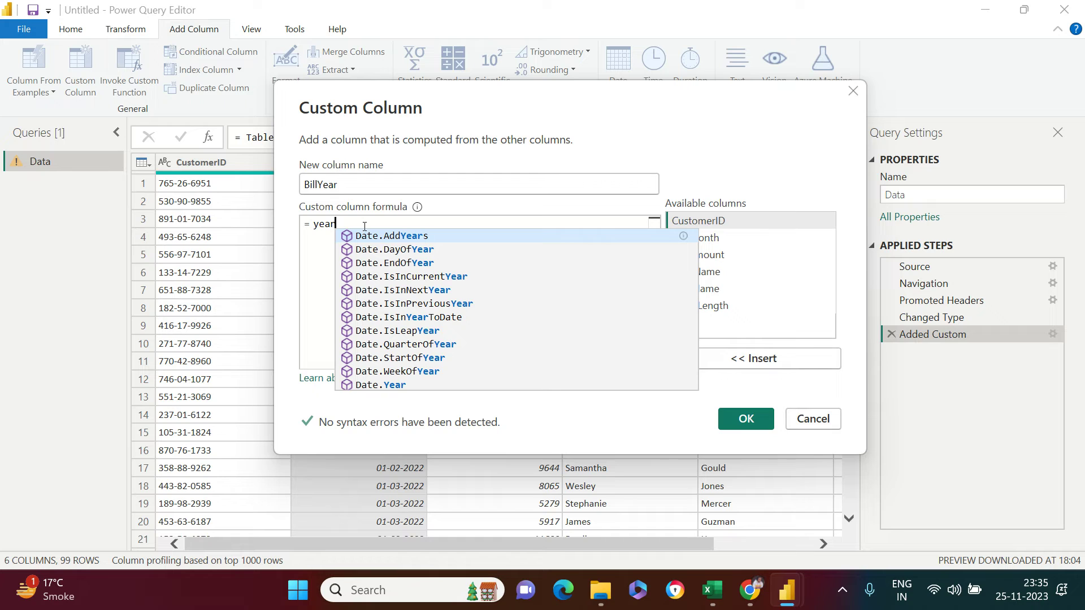
key(Down)
key(Down)
key(Down)
key(Down)
key(Down)
key(Down)
key(Down)
key(Down)
key(Down)
key(Down)
key(Down)
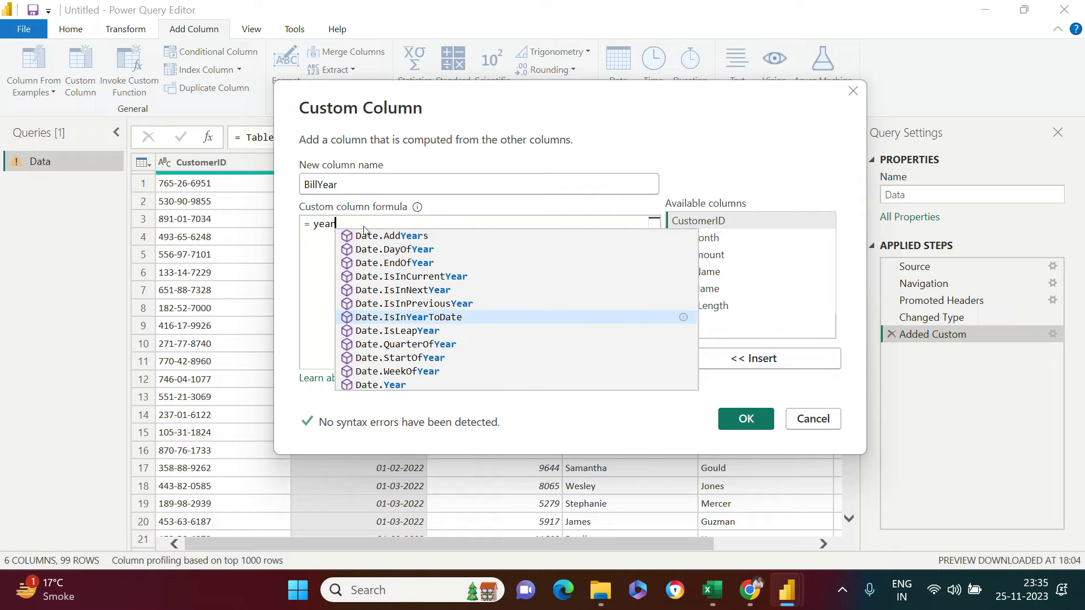
key(Tab)
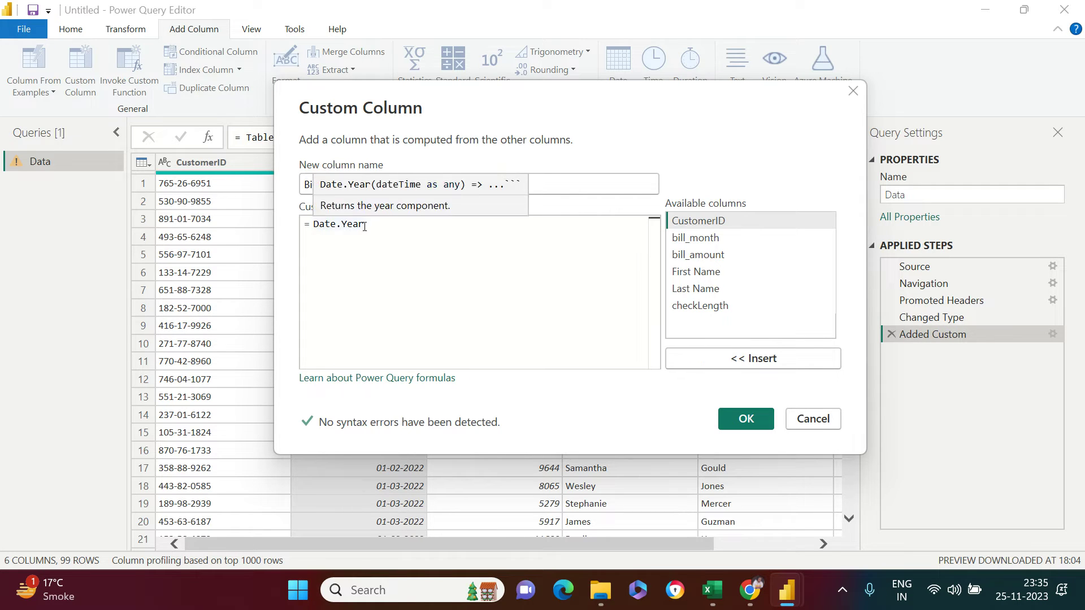
text(()
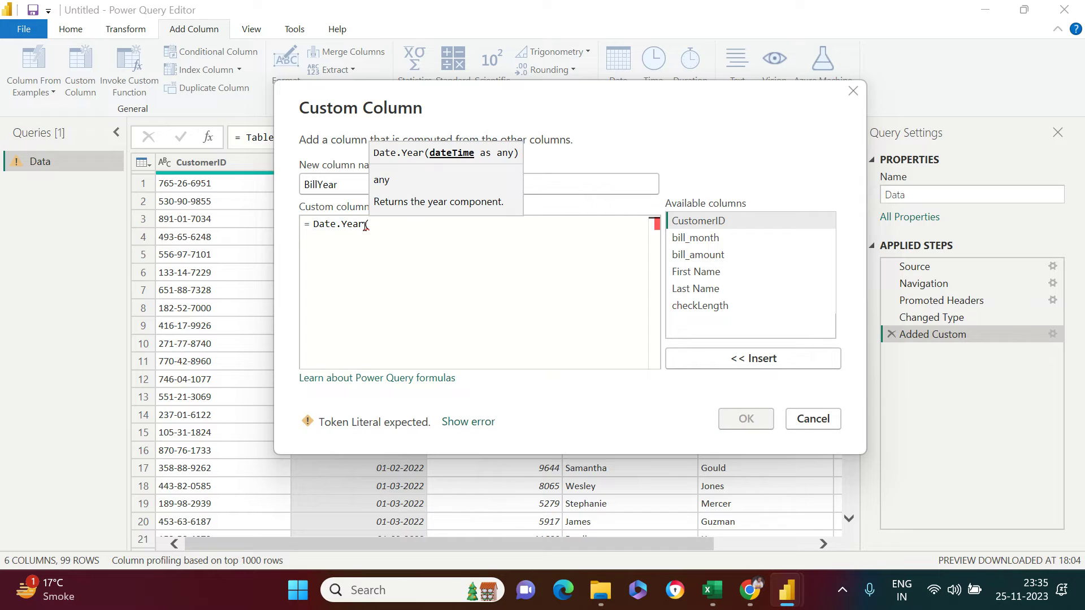
click(713, 239)
double_click(714, 240)
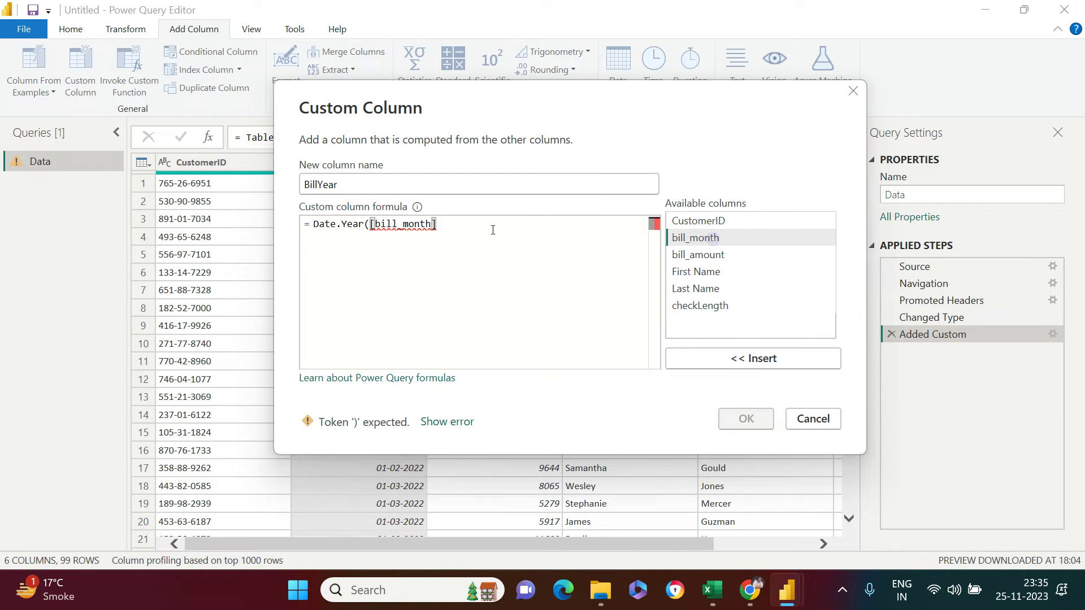
text())
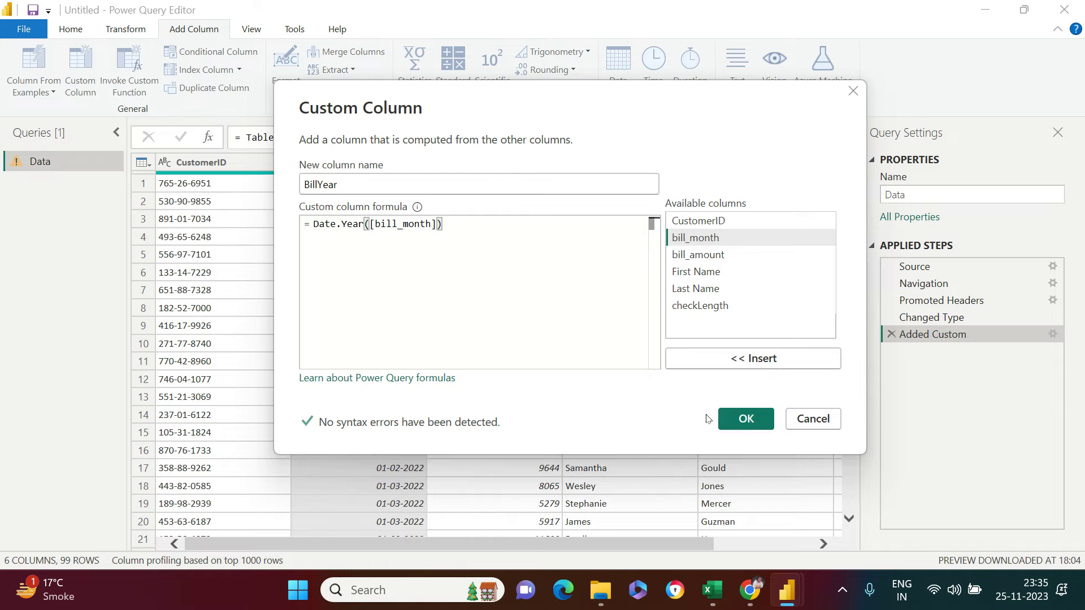
click(744, 419)
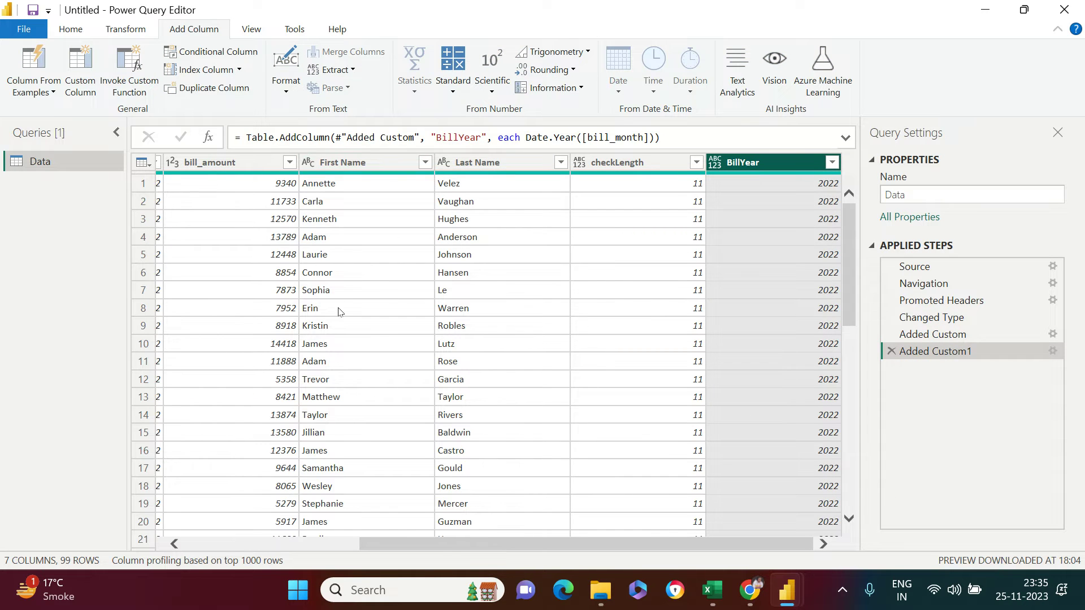
drag(554, 547, 378, 547)
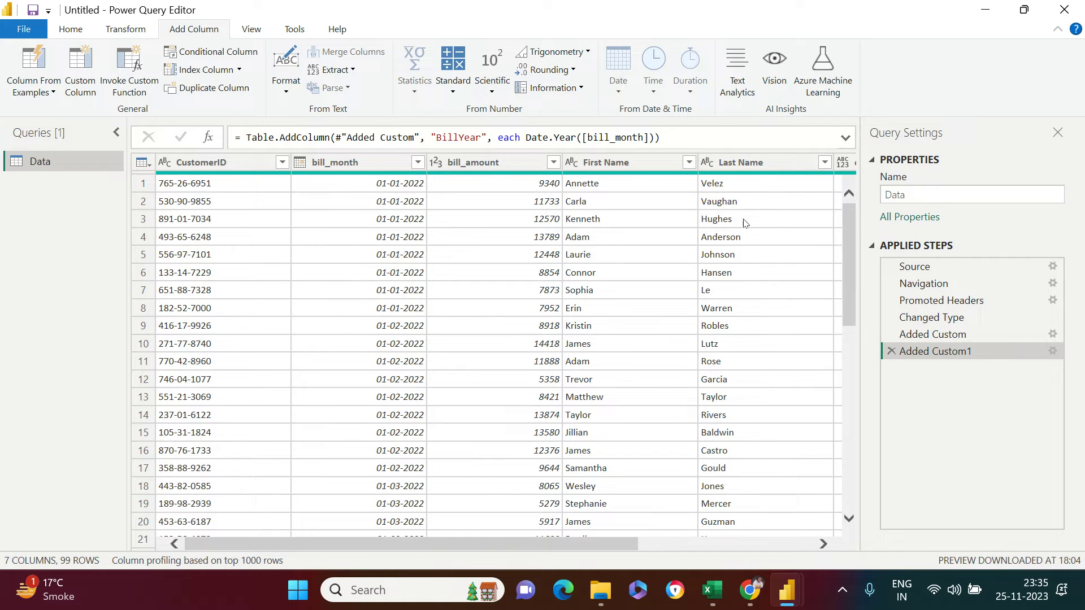
click(82, 70)
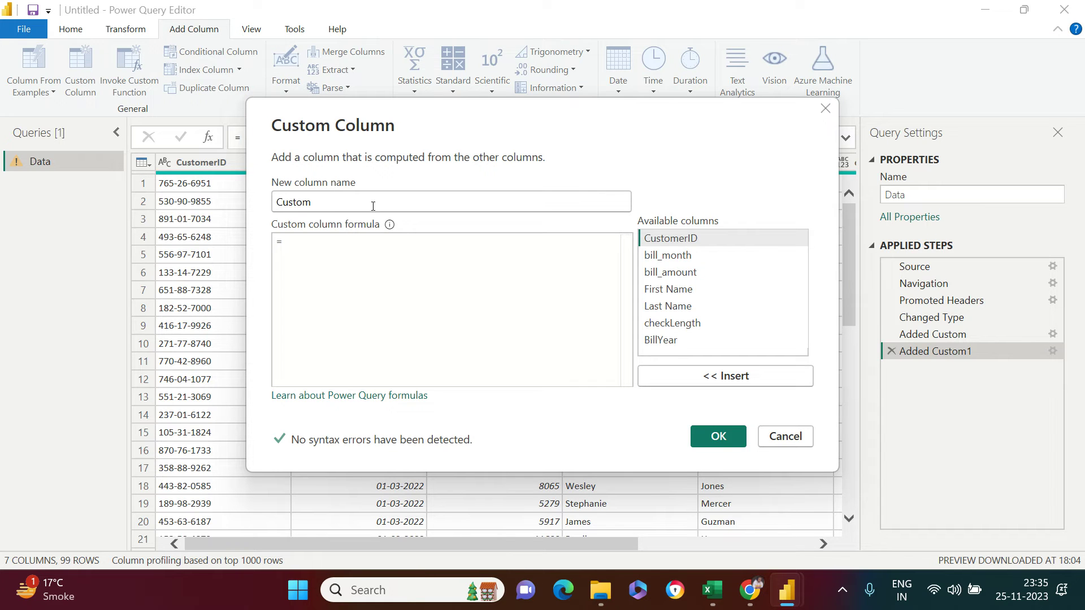
Create the Full_Name custom column with formula [First Name]&[Last Name]
drag(373, 206, 240, 201)
text(Full)
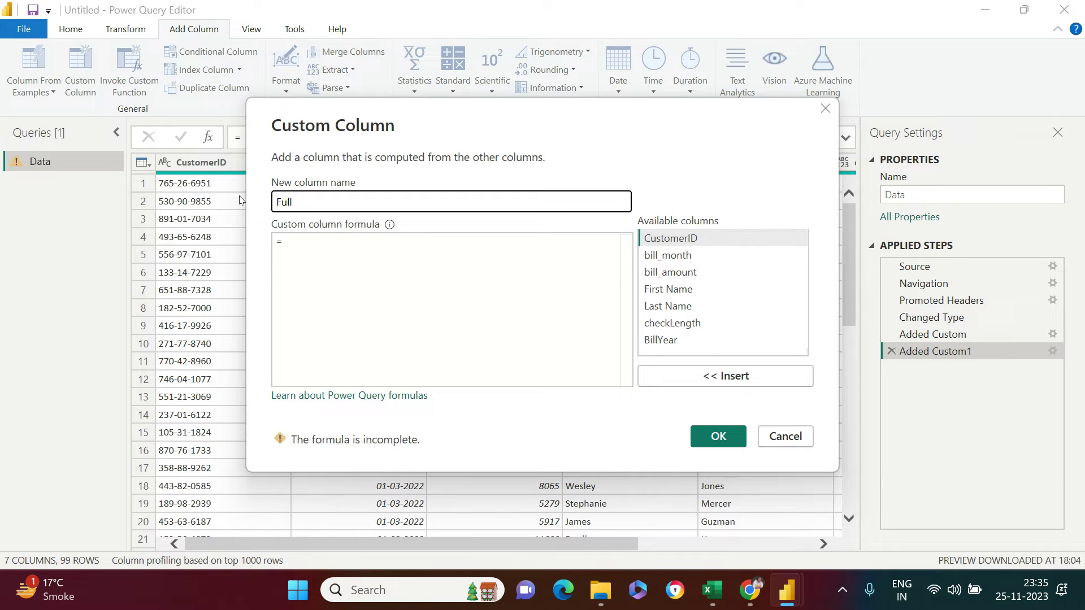
text(_Name)
click(301, 240)
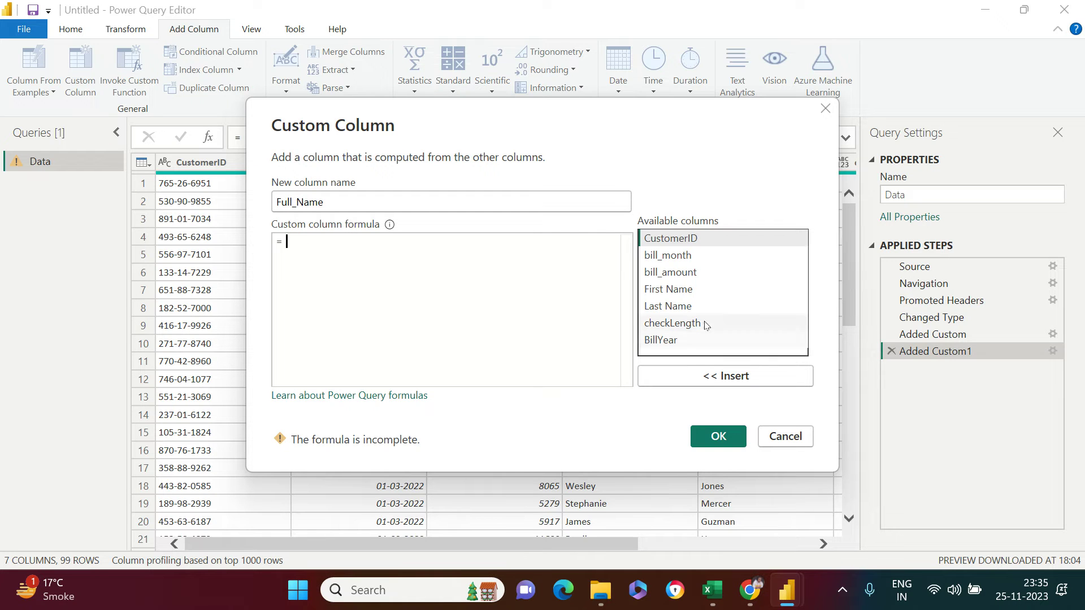
click(688, 292)
double_click(688, 293)
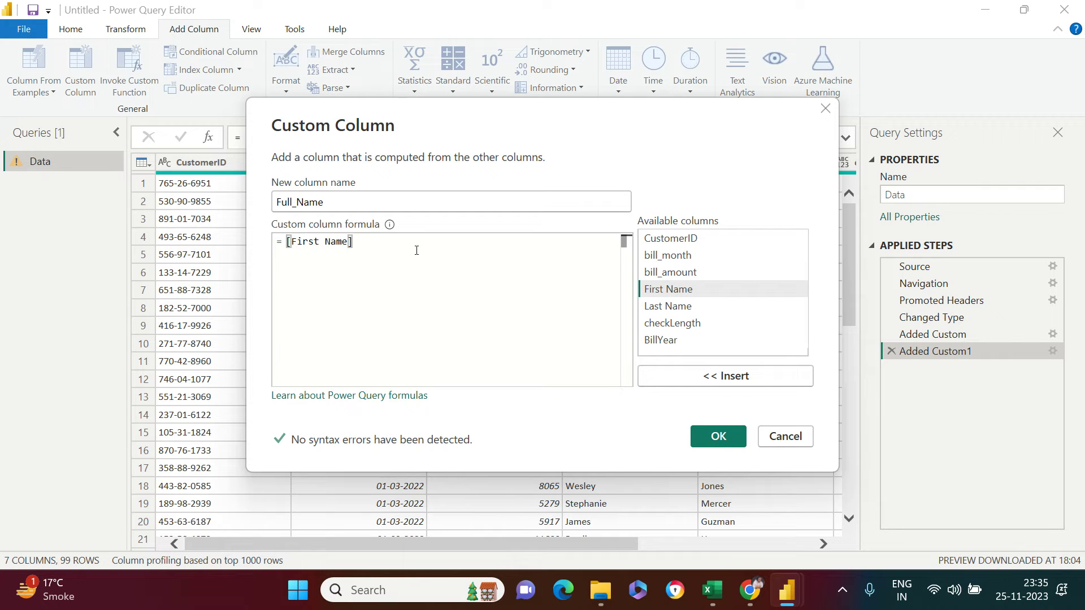
text(&)
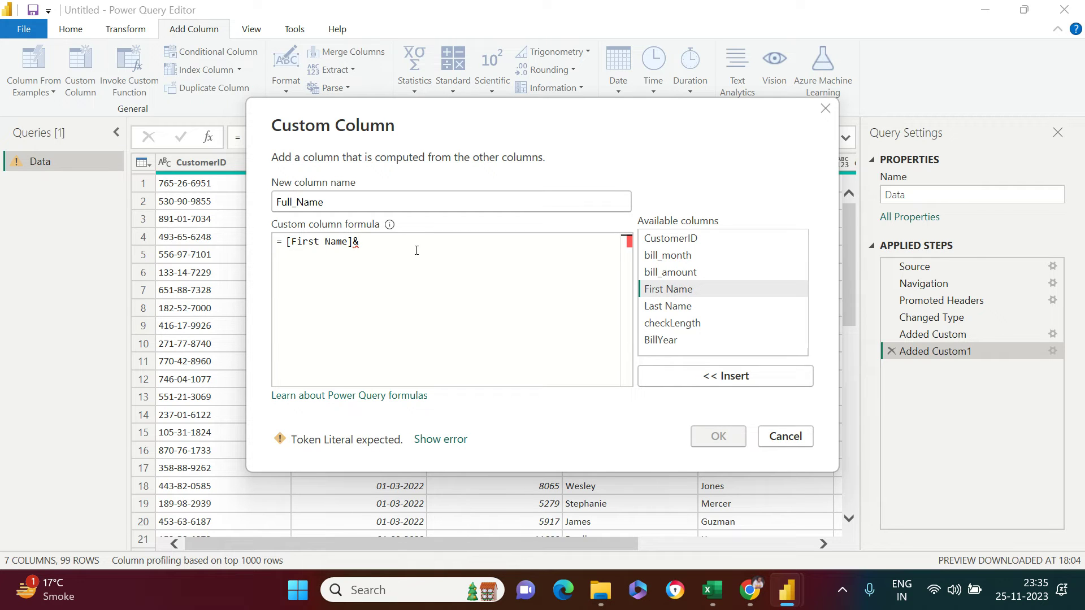
double_click(683, 306)
click(711, 434)
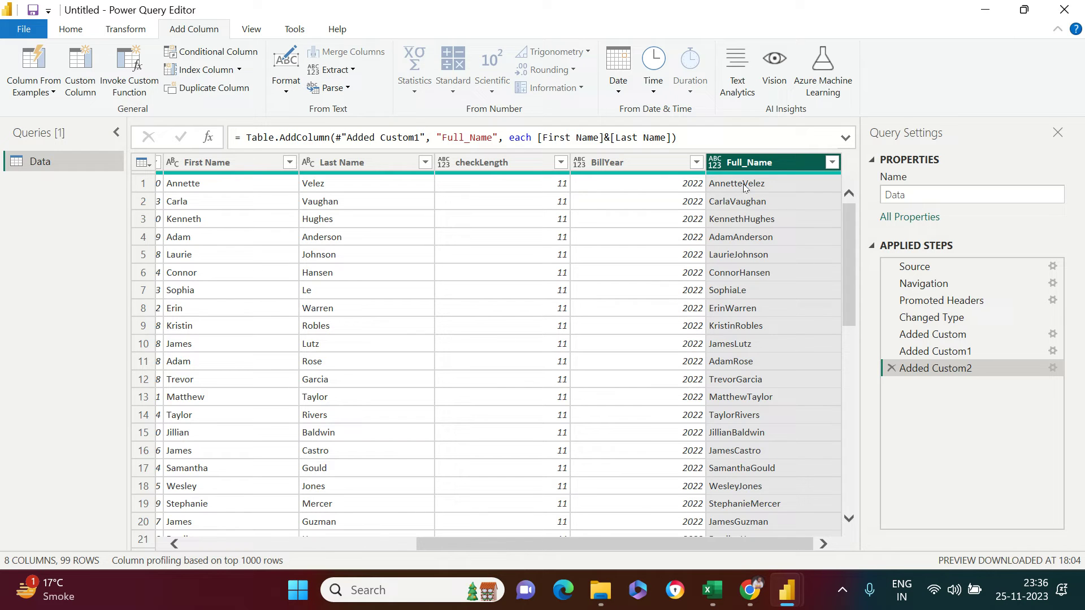
Edit the Added Custom2 step so Full_Name reads [First Name]&" "&[Last Name]
click(947, 370)
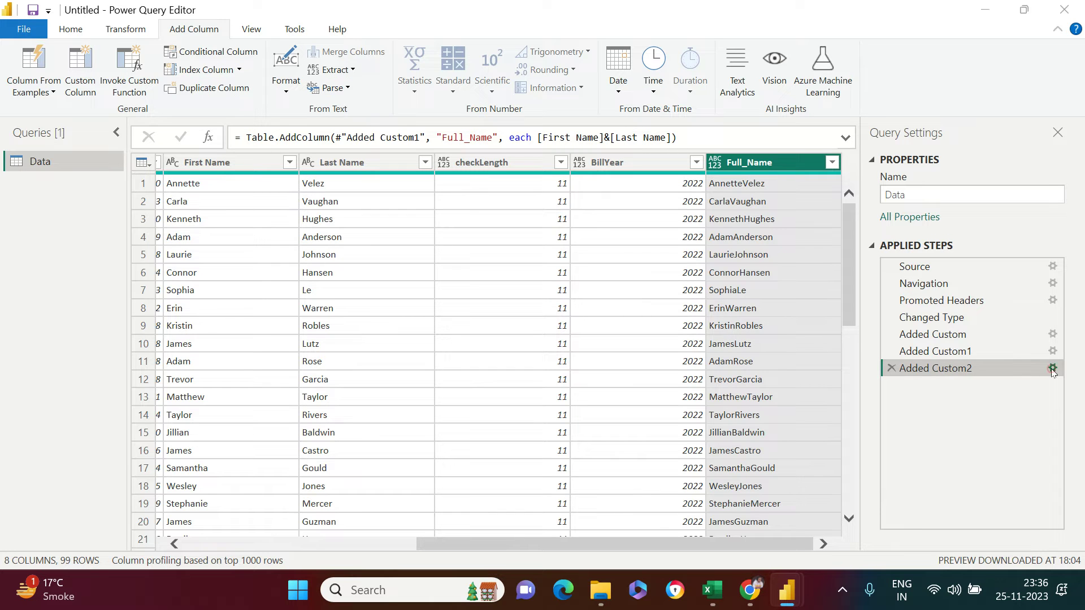
click(1052, 369)
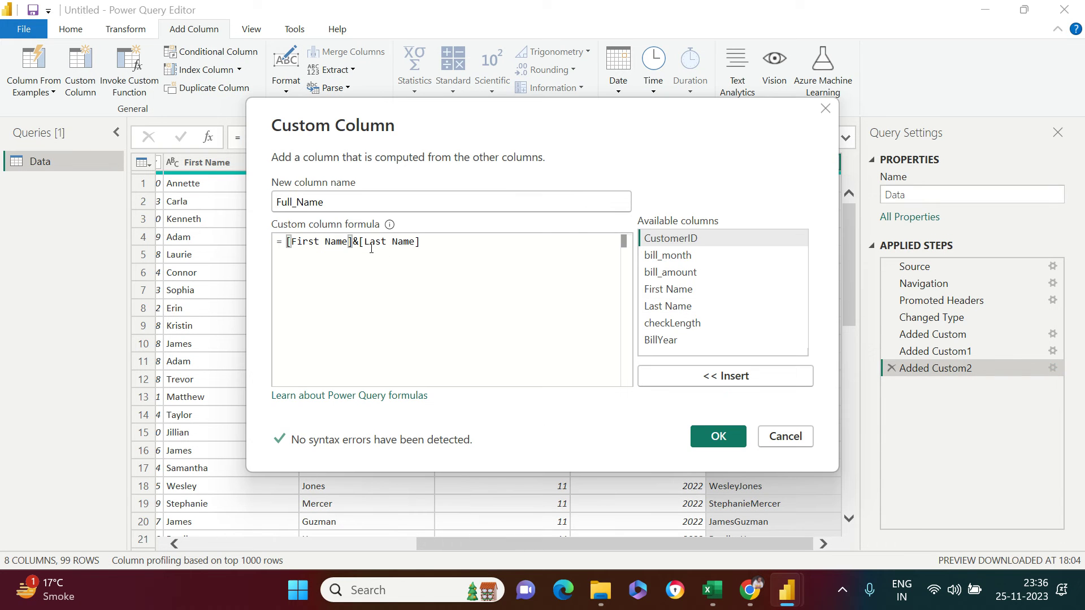
click(358, 242)
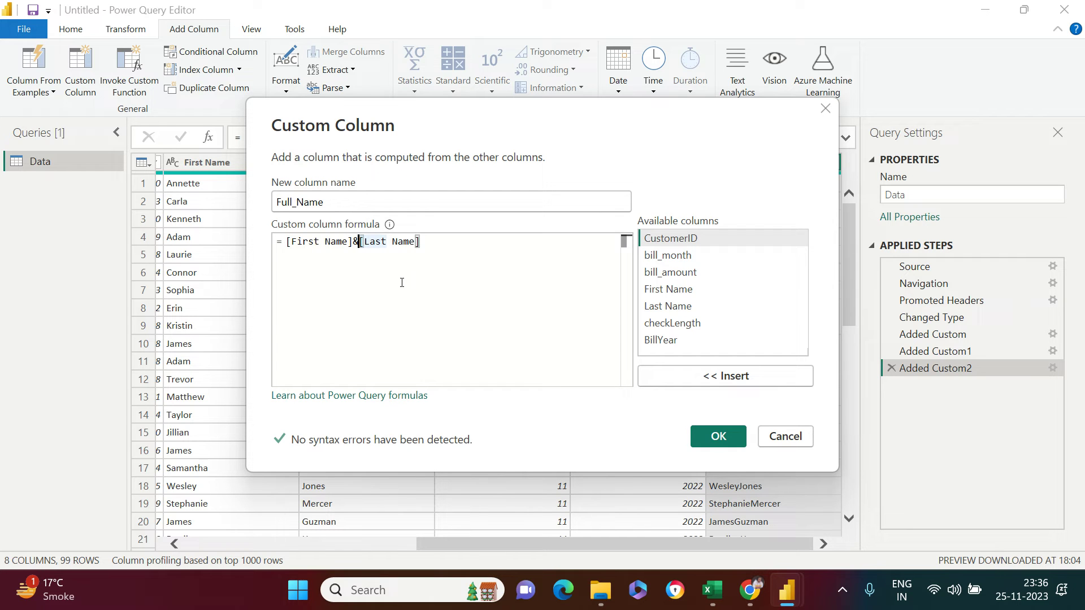
text(" ")
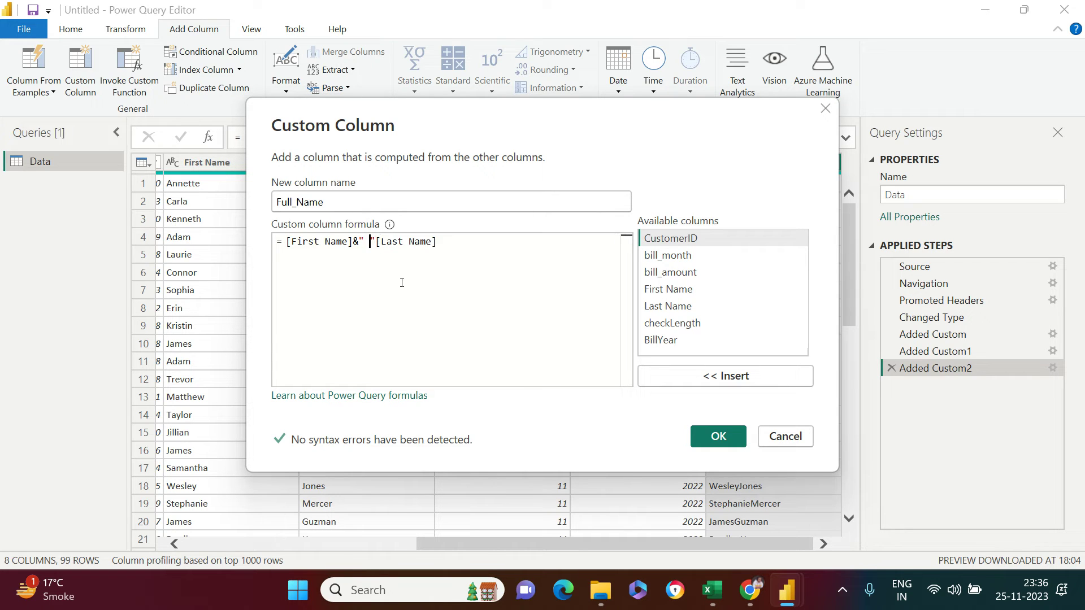
text(&)
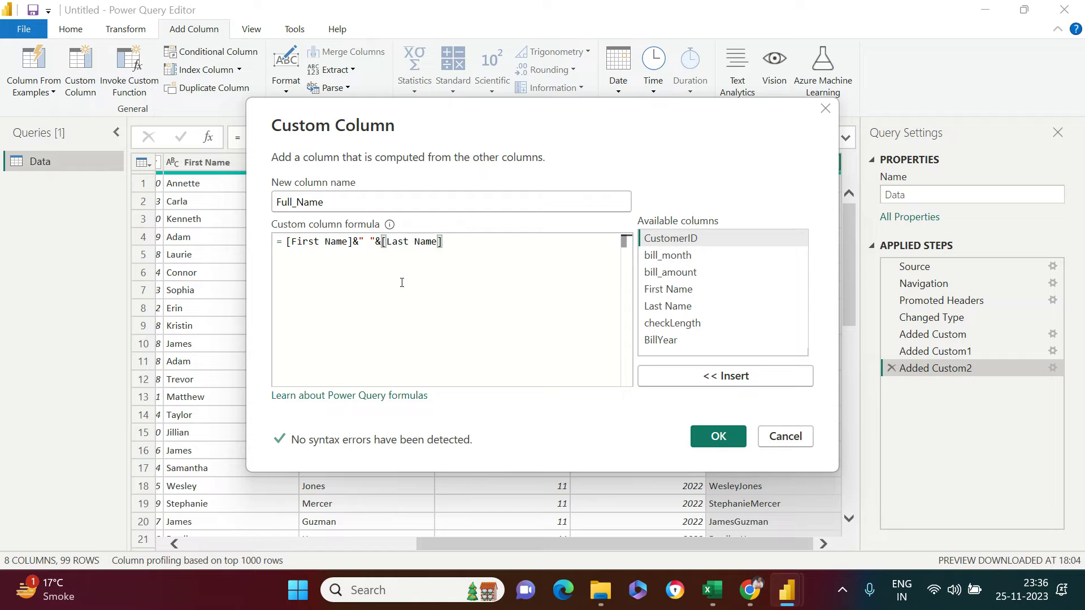
click(719, 437)
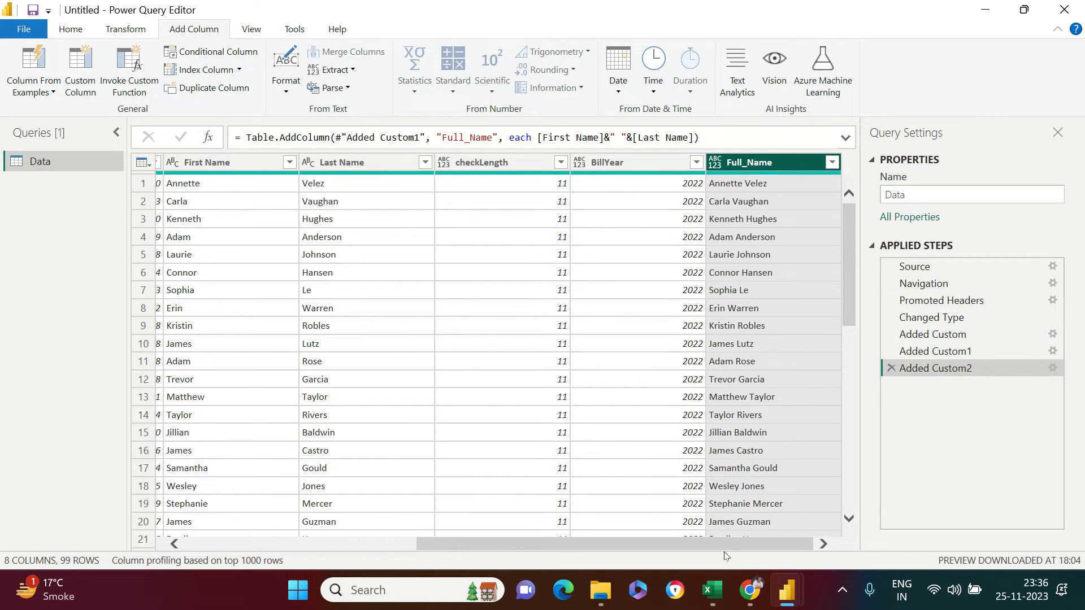
drag(725, 545, 478, 568)
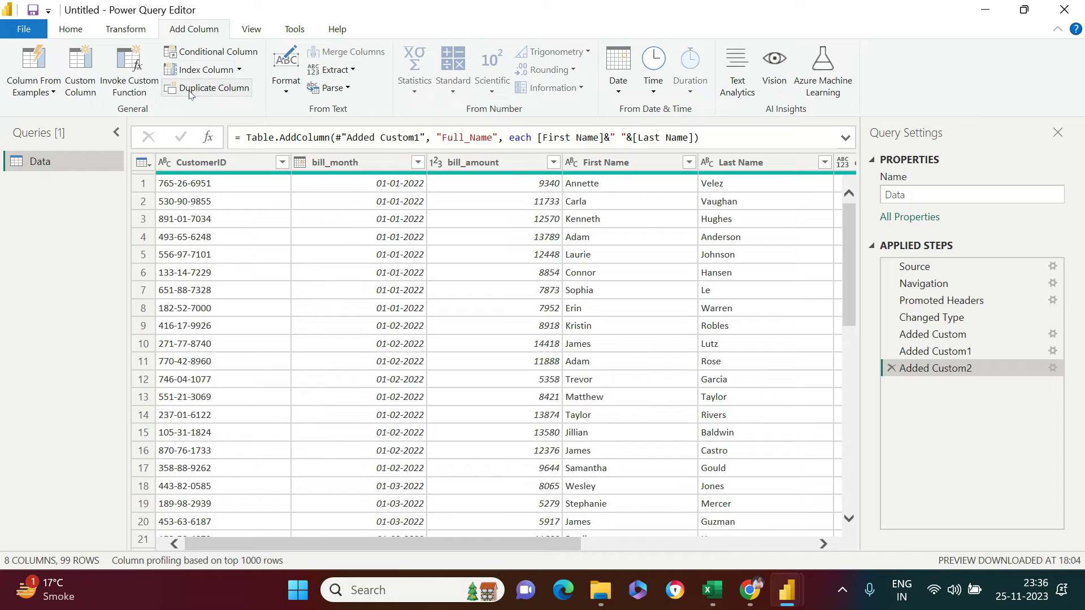
Add an experiment column with formula [bill_amount]&[First Name], which yields Error in every row
click(86, 89)
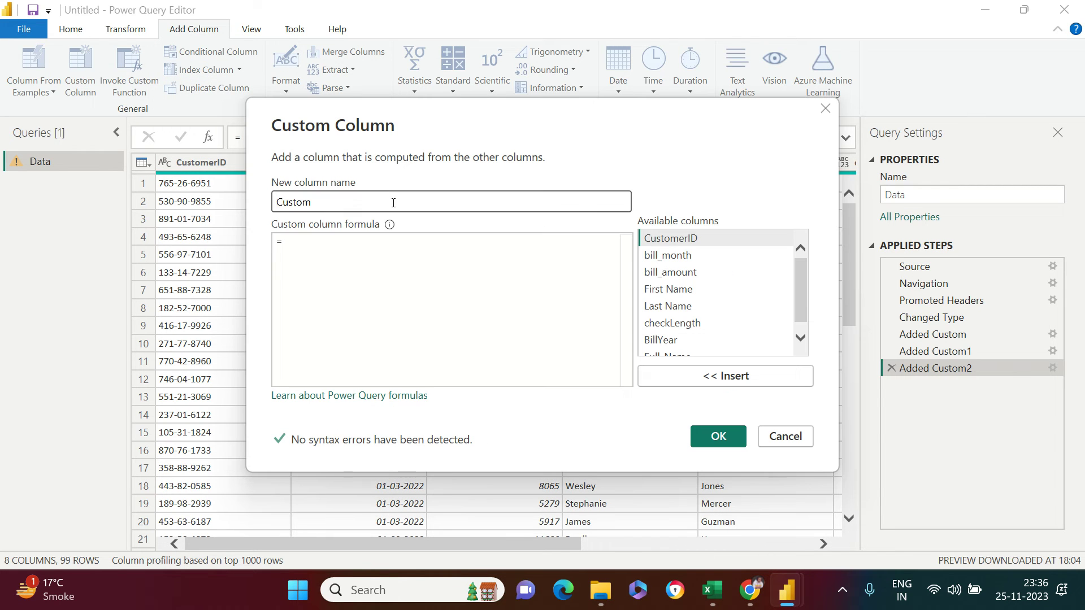
drag(393, 203, 270, 210)
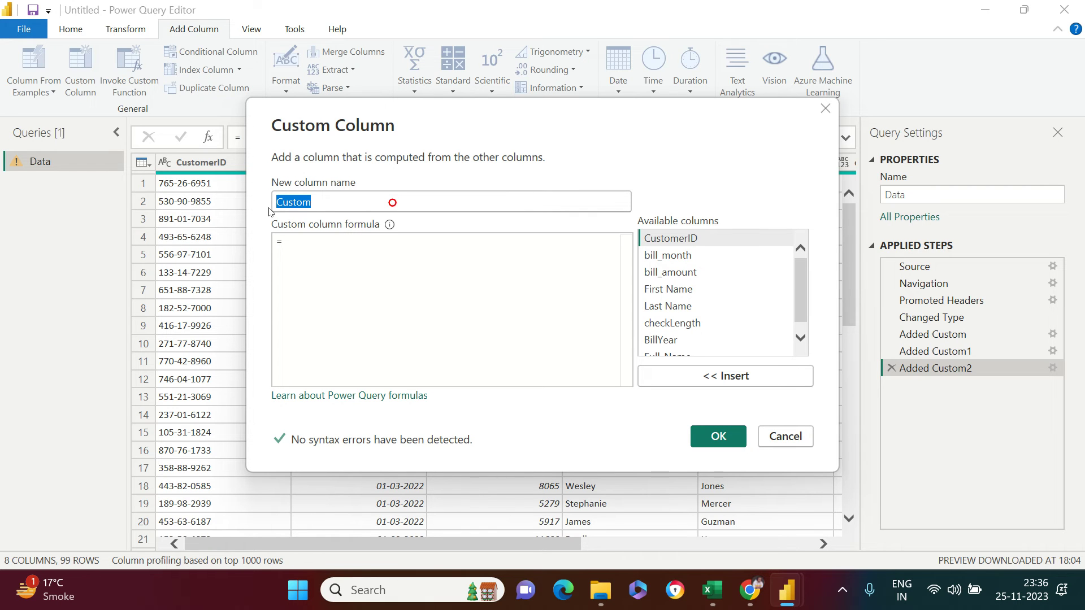
text(exper)
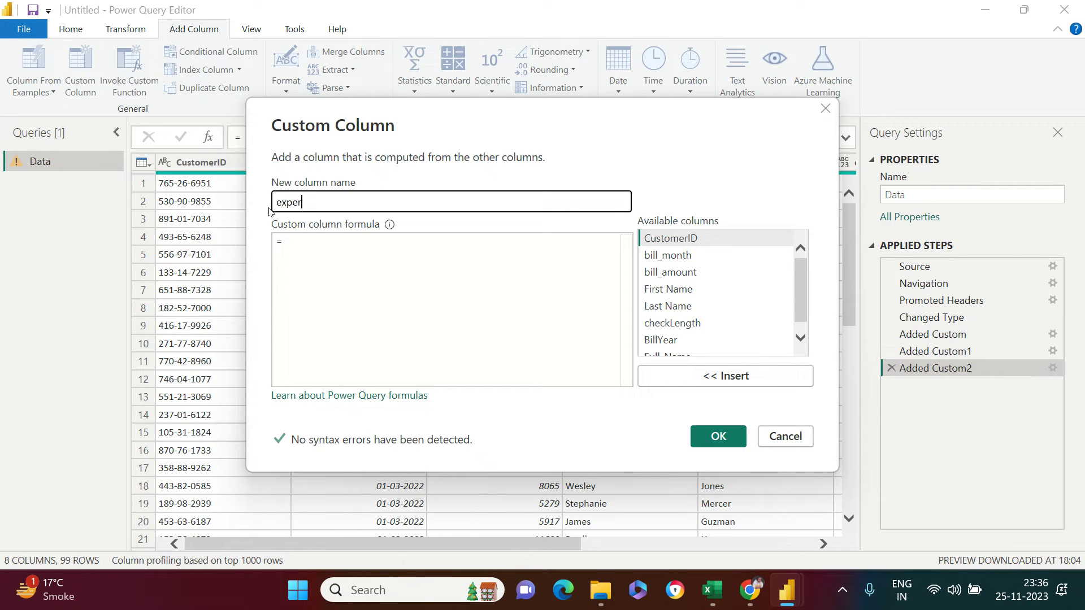
text(iment)
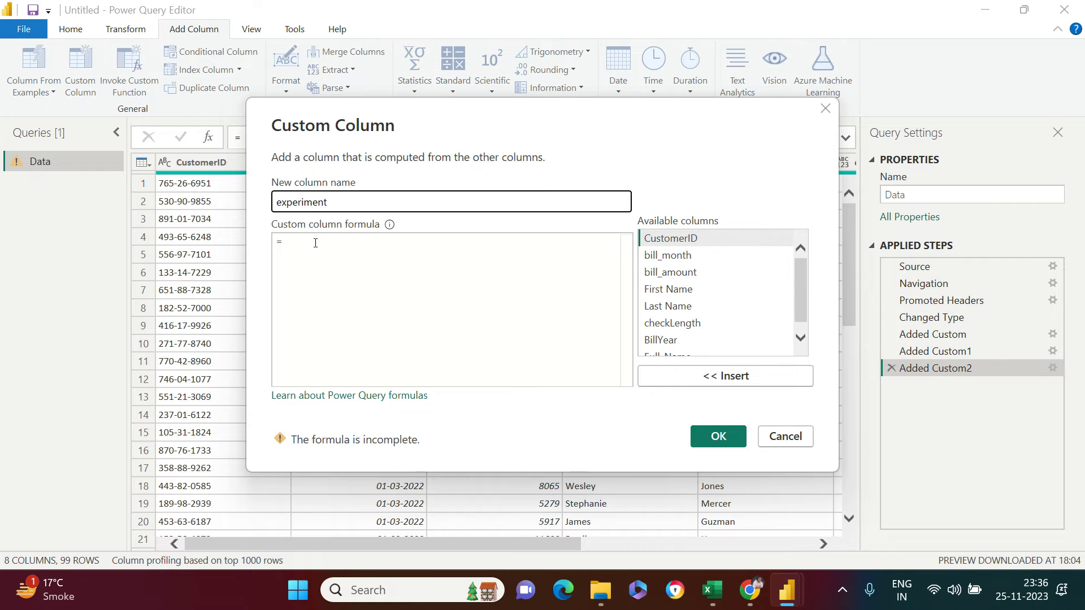
click(316, 243)
double_click(672, 273)
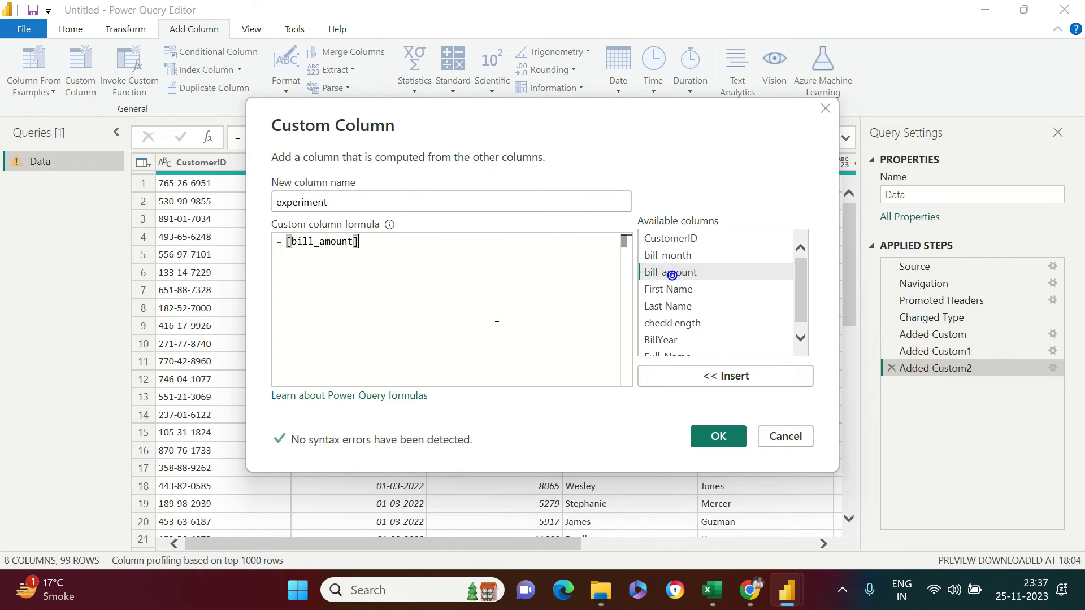
text(&)
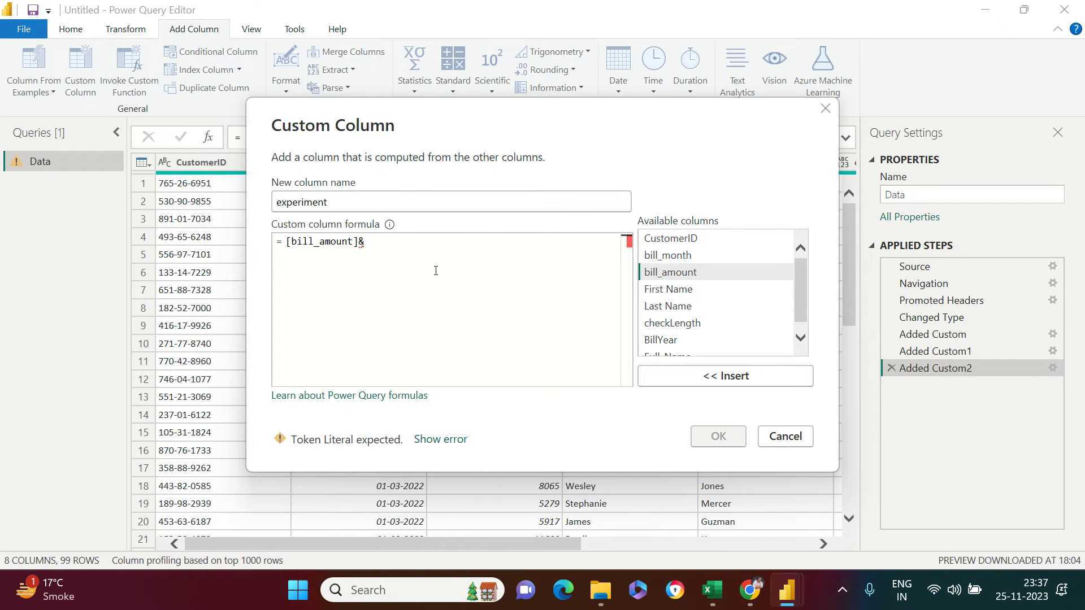
double_click(702, 293)
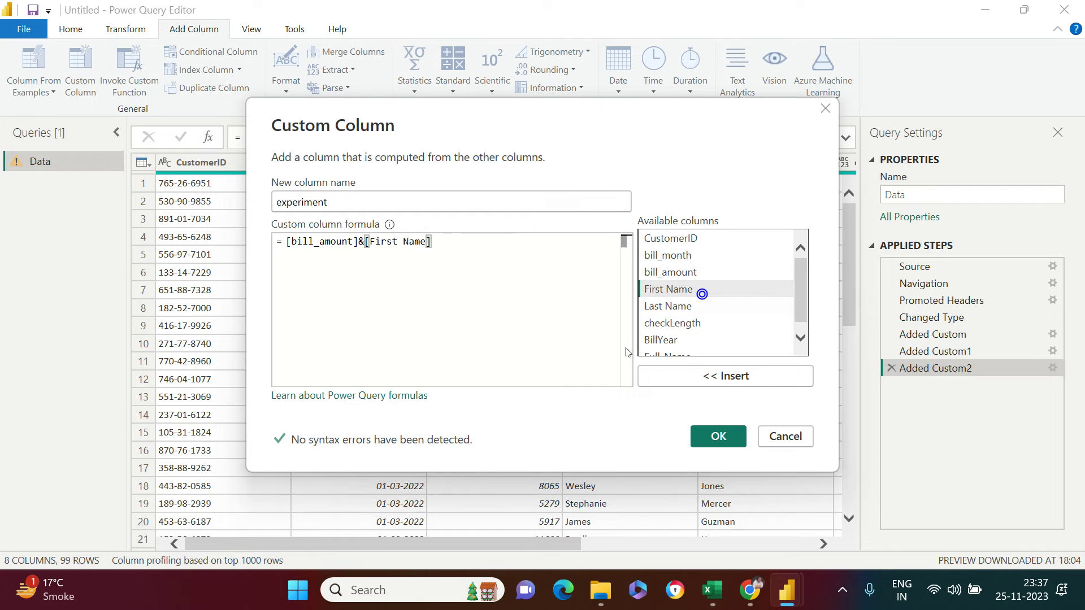
click(733, 438)
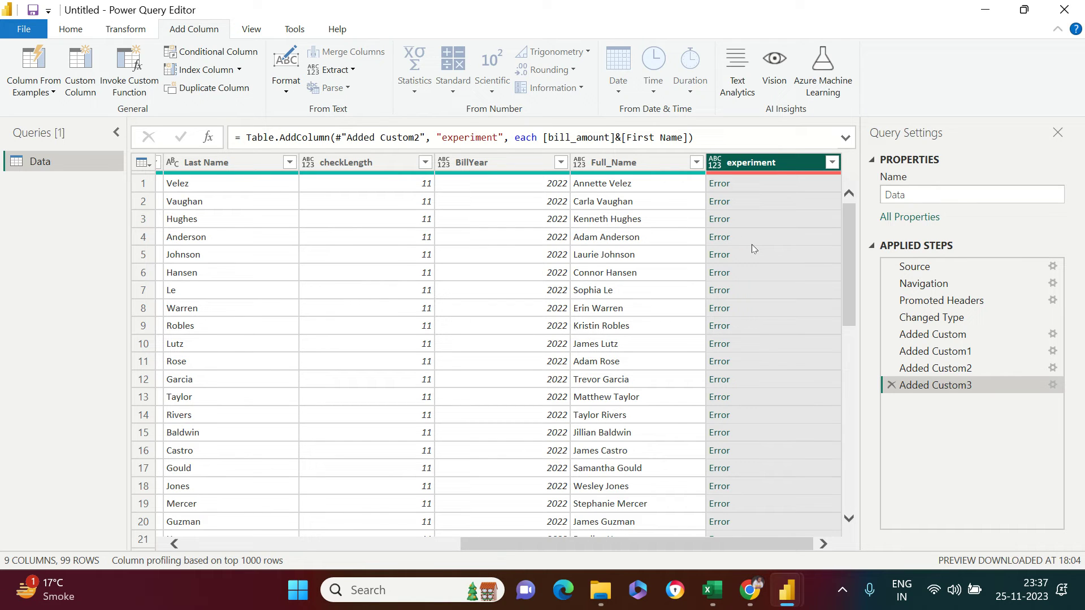
Remove the error-filled experiment column, leaving 8 columns in the Data query
right_click(766, 165)
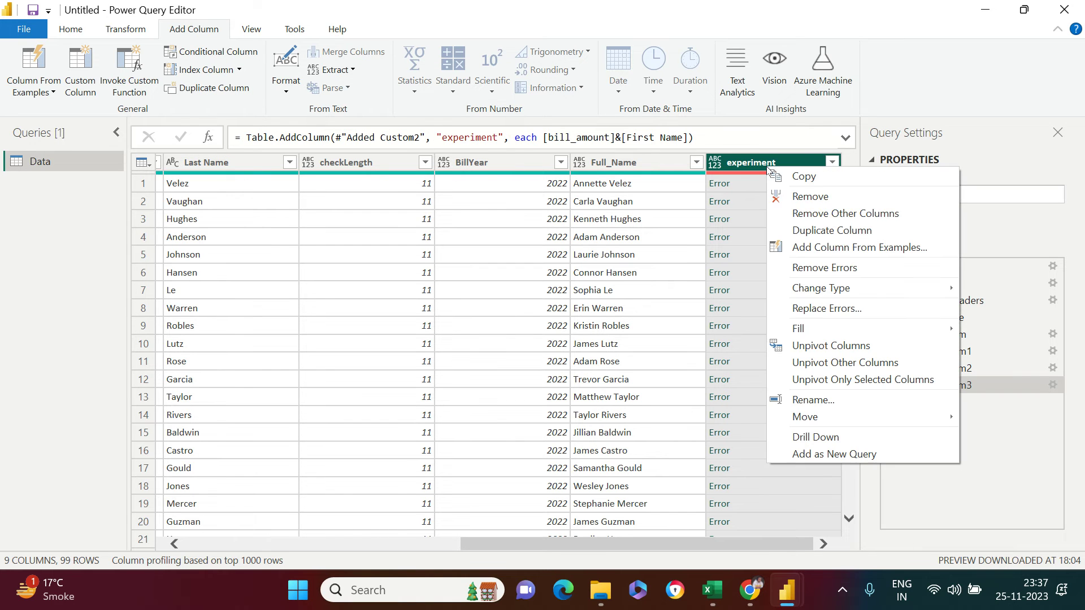
click(786, 195)
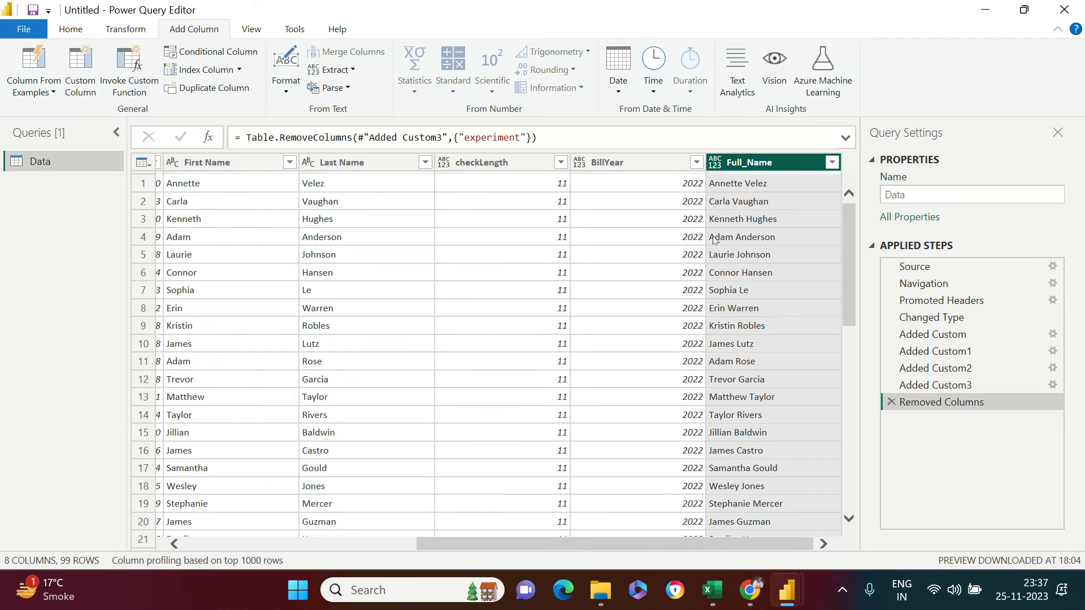
click(666, 545)
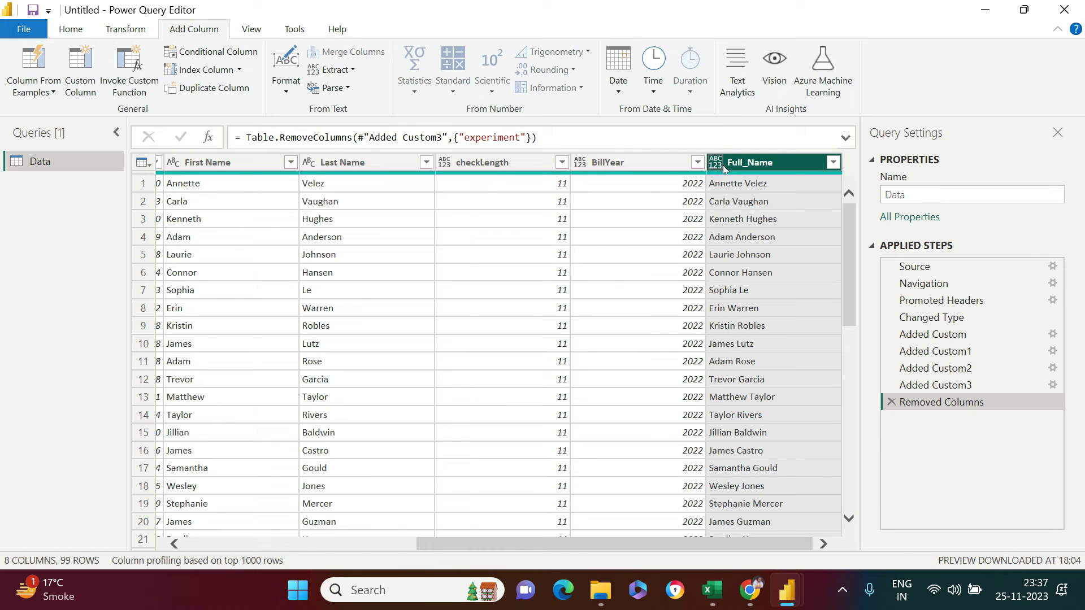
click(75, 29)
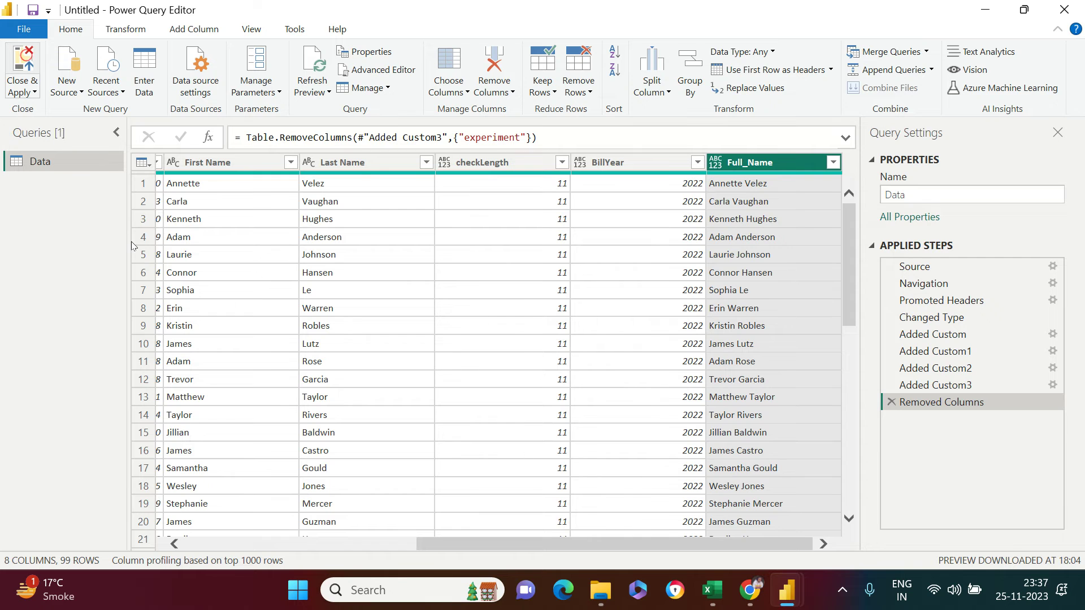
Close Power Query Editor, apply changes, and expand the Data table to list its eight fields
key(alt+F4)
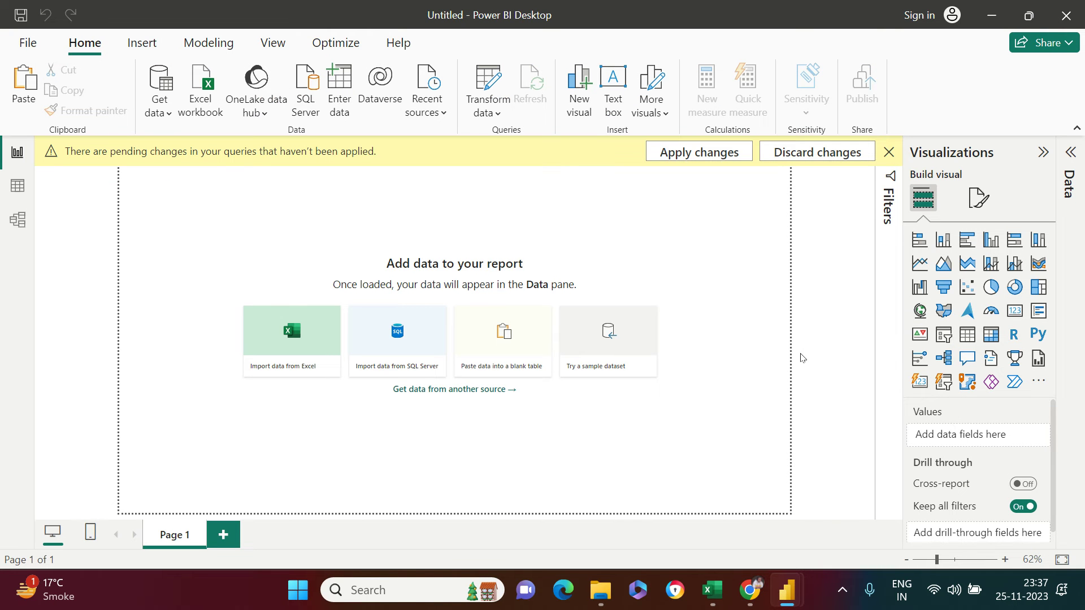
click(706, 156)
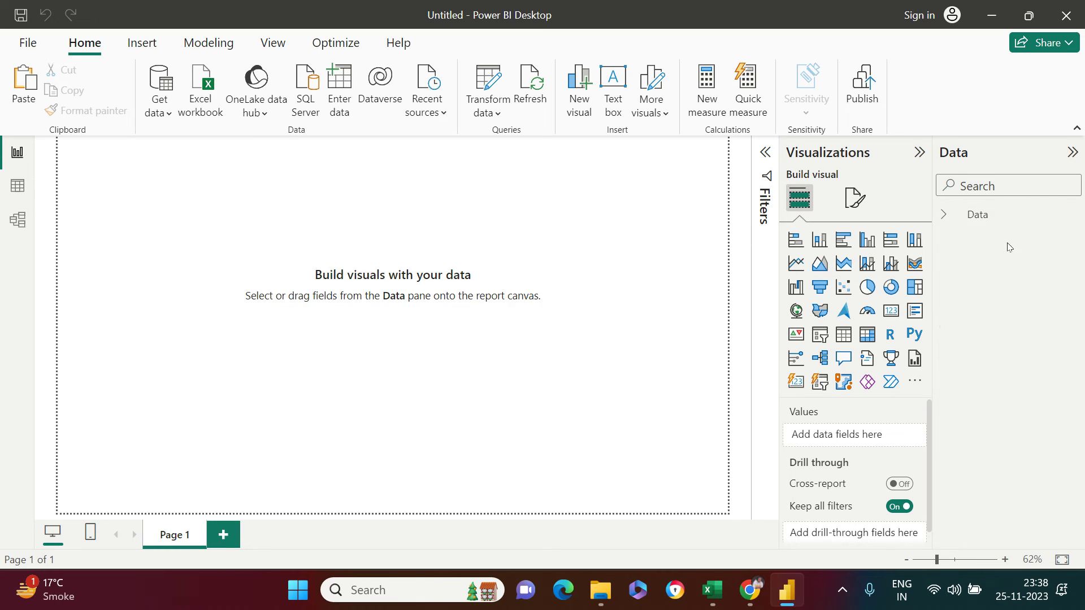
click(943, 214)
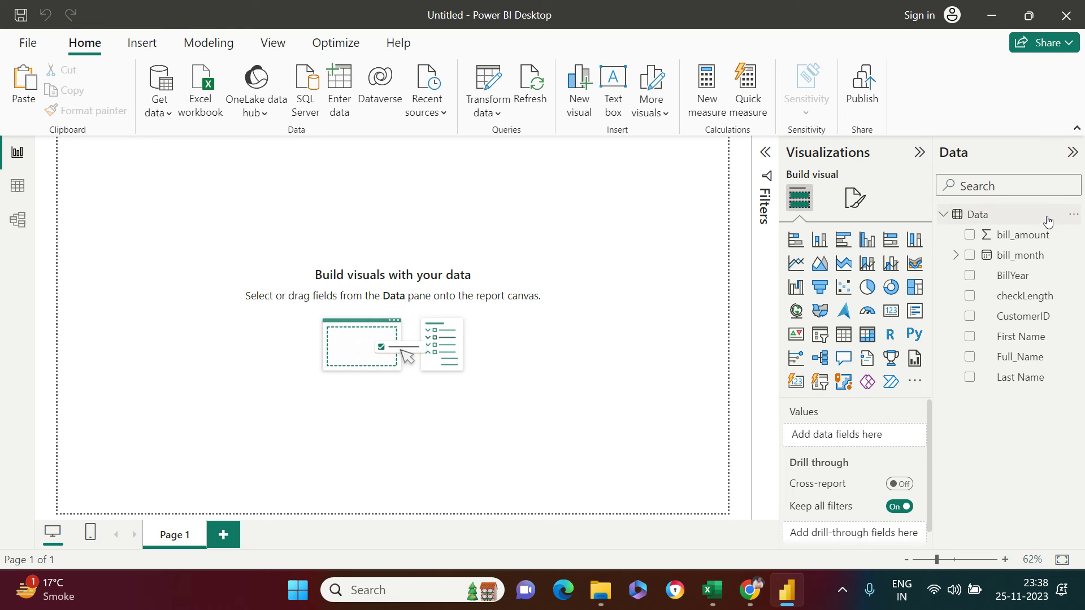
Add a new calculated column named testing to the Data table, starting its formula with Data[bill_amount]
click(1006, 220)
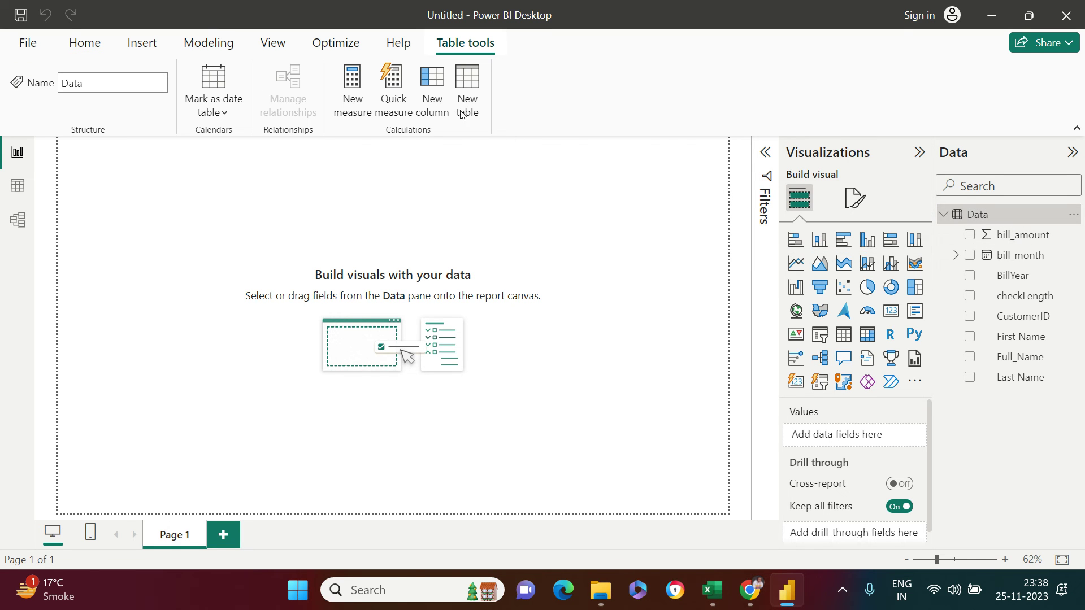
click(431, 101)
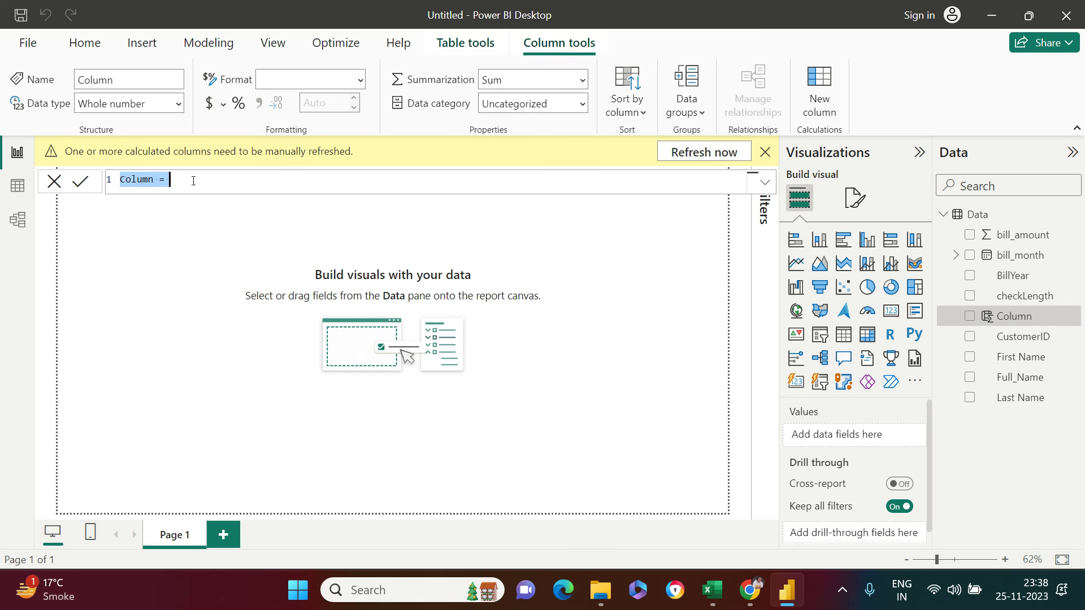
text(te)
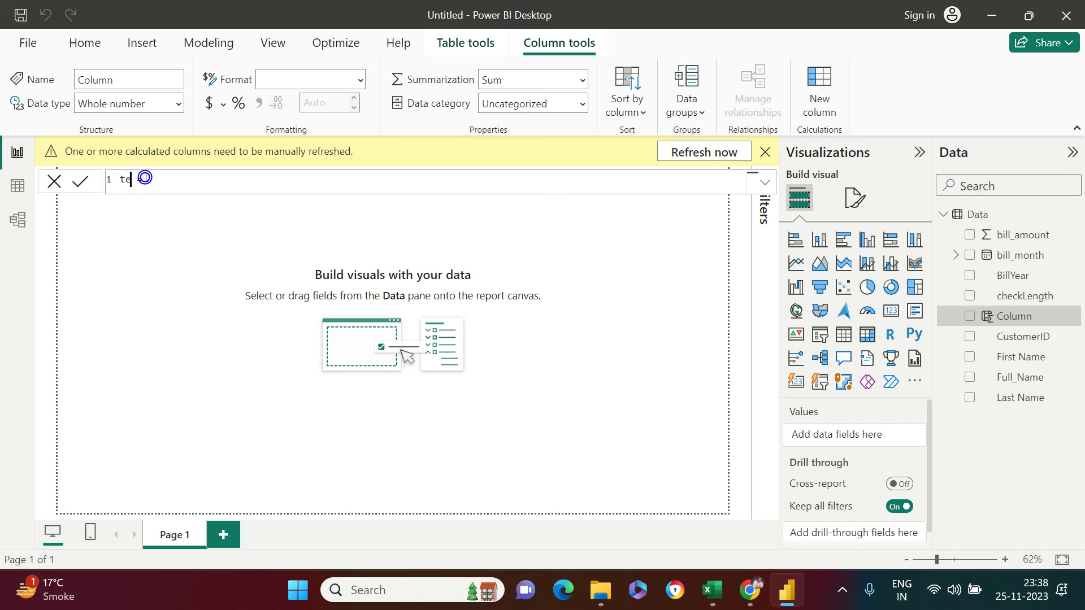
text(sting =)
click(145, 177)
text(bill)
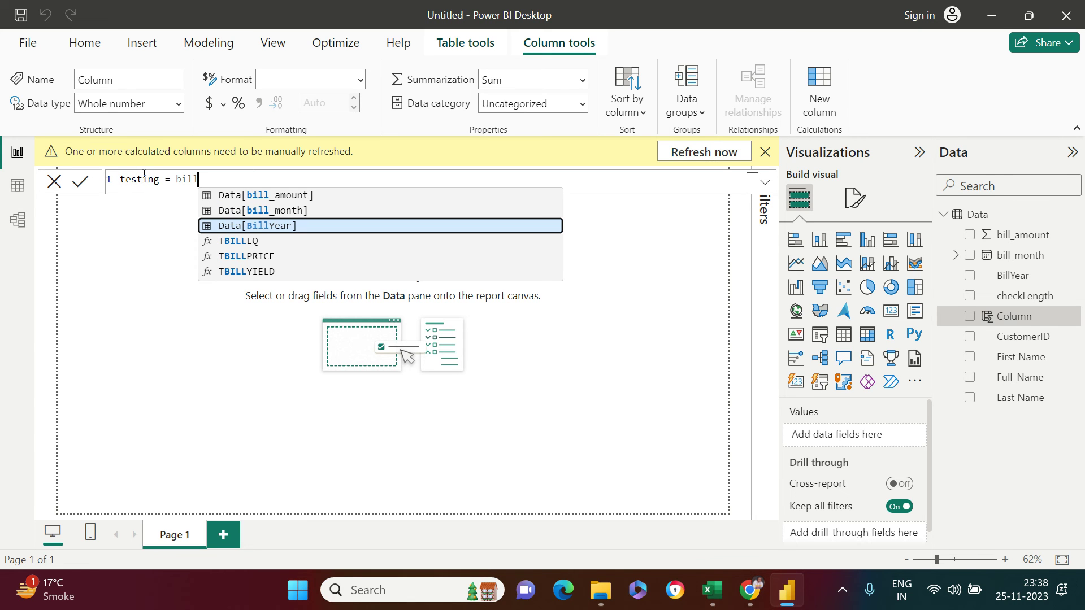
key(Up)
key(Up)
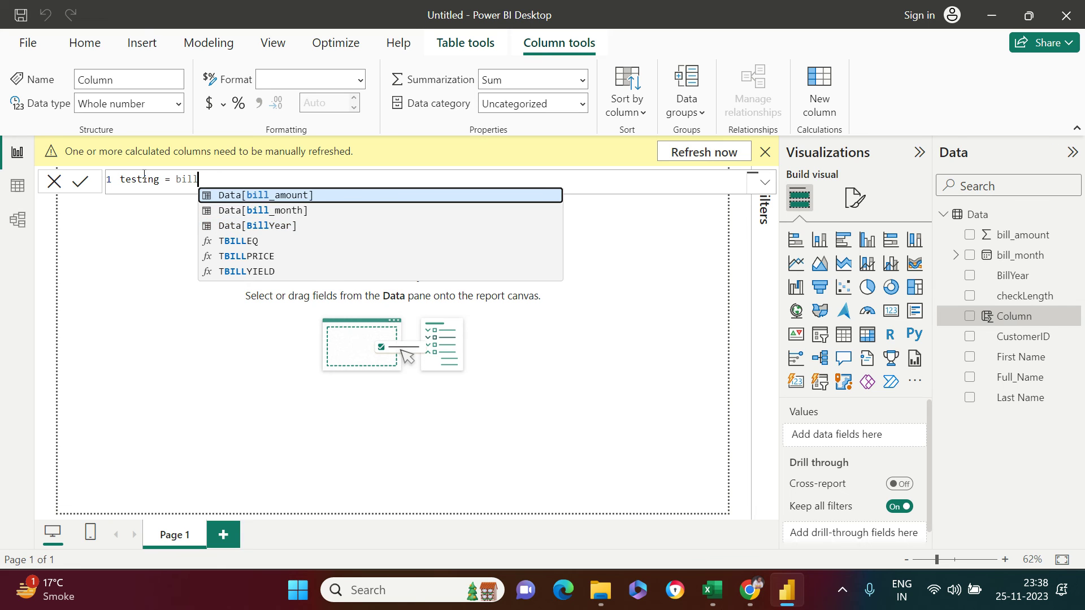
key(Tab)
Finish the formula as testing = Data[bill_amount]&Data[First Name], commit it, and view the Data table
text(&)
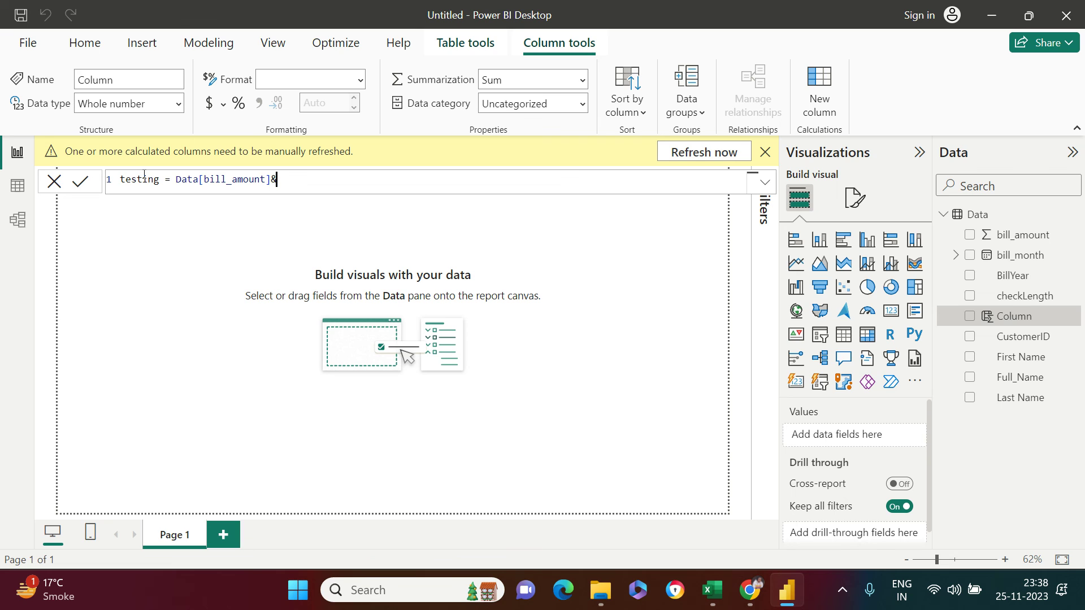
text(firs)
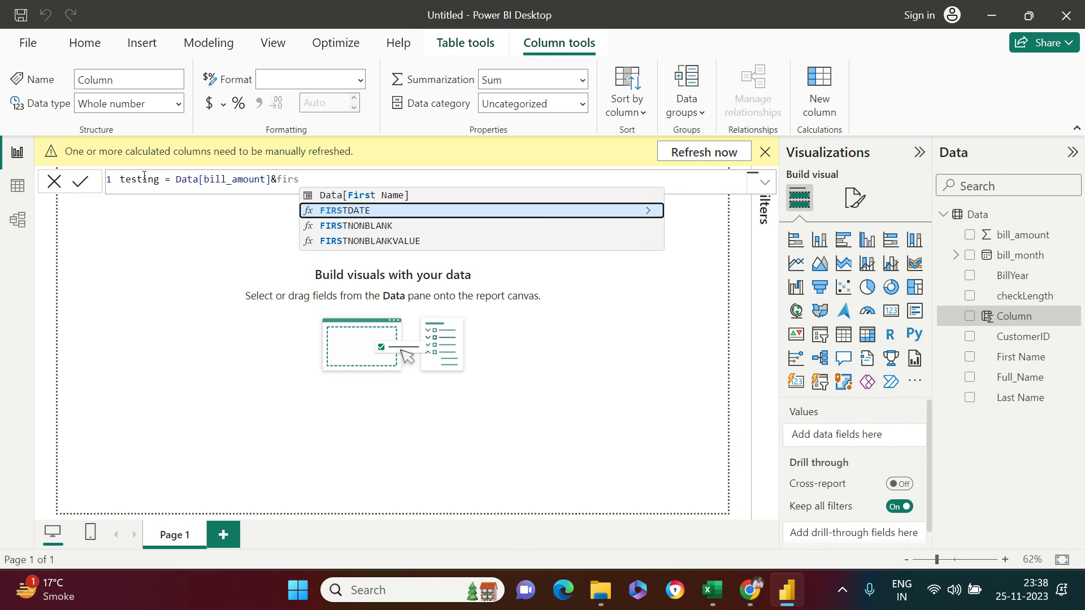
key(Up)
key(Tab)
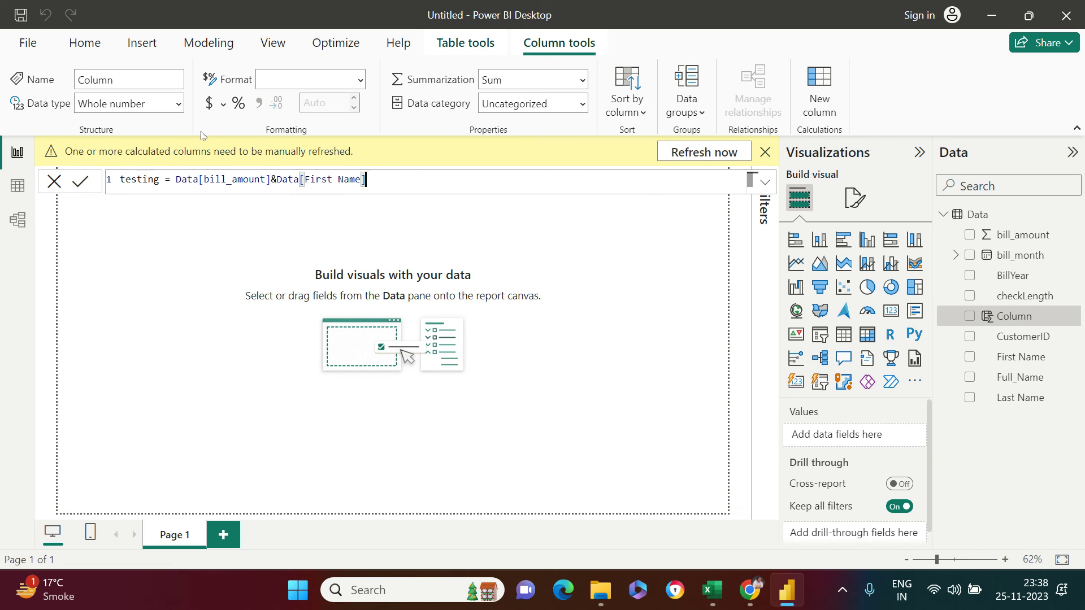
click(79, 181)
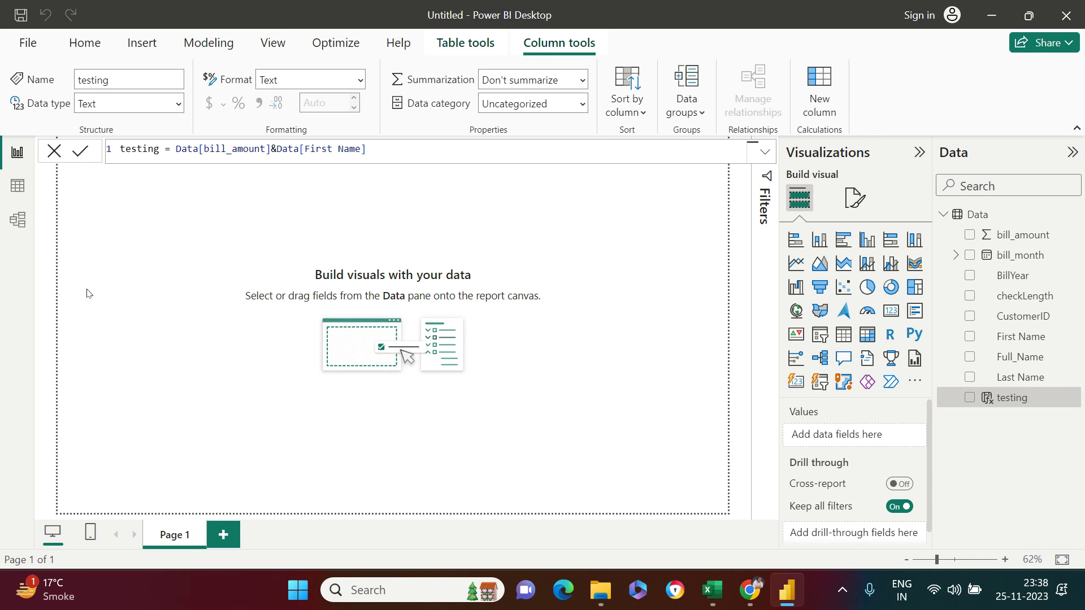
click(21, 186)
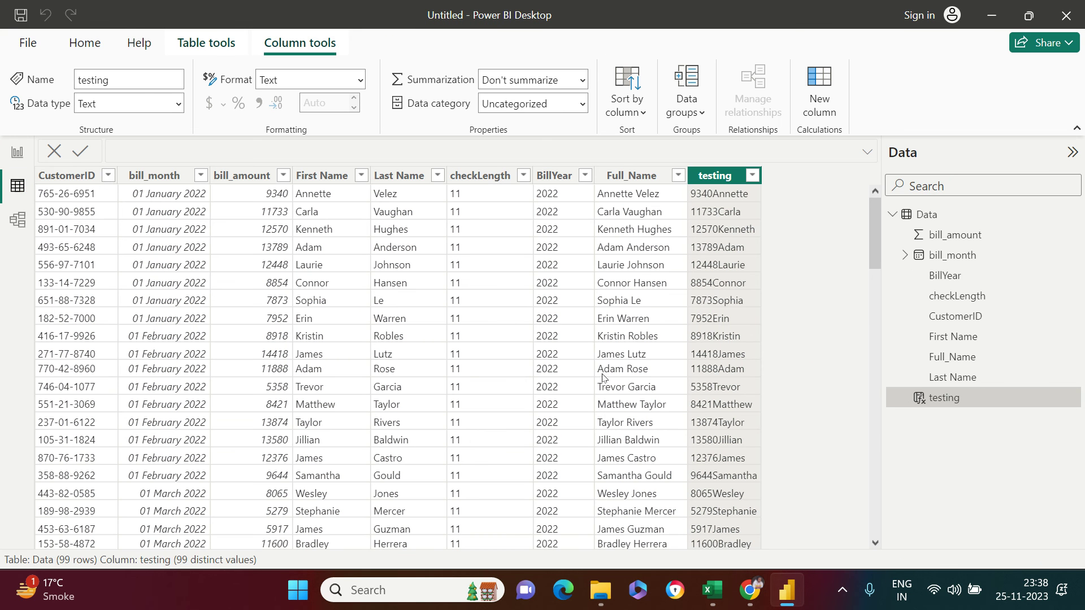